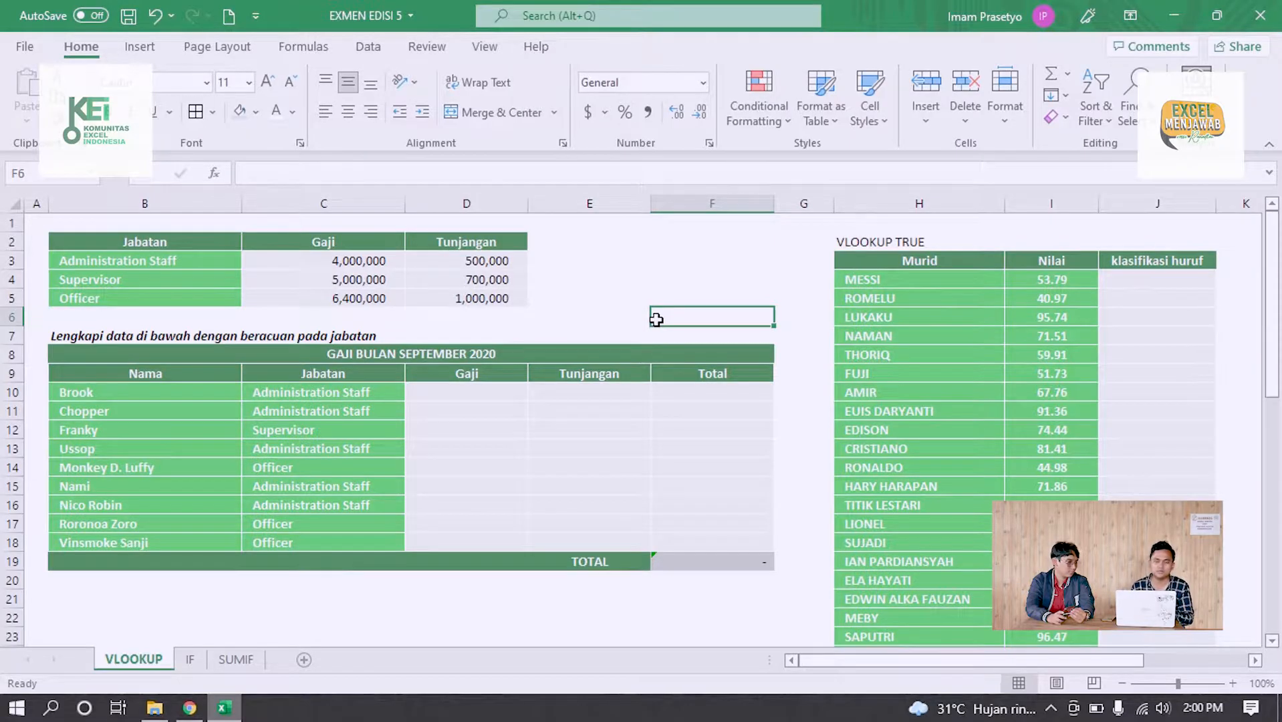
Examine the Jabatan, Gaji and Tunjangan columns of the reference table in B2:D5 and the matching payroll headings
{"action": "left_click", "coordinate": [579, 293]}
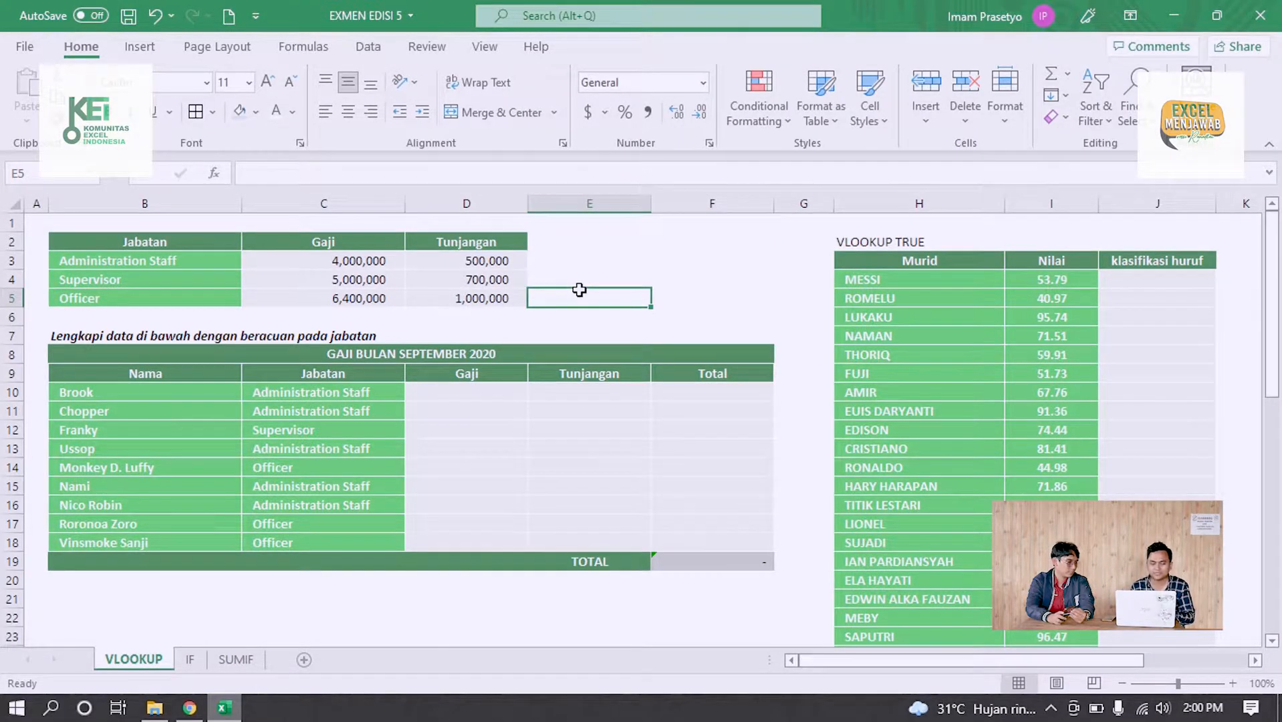
{"action": "left_click", "coordinate": [462, 270]}
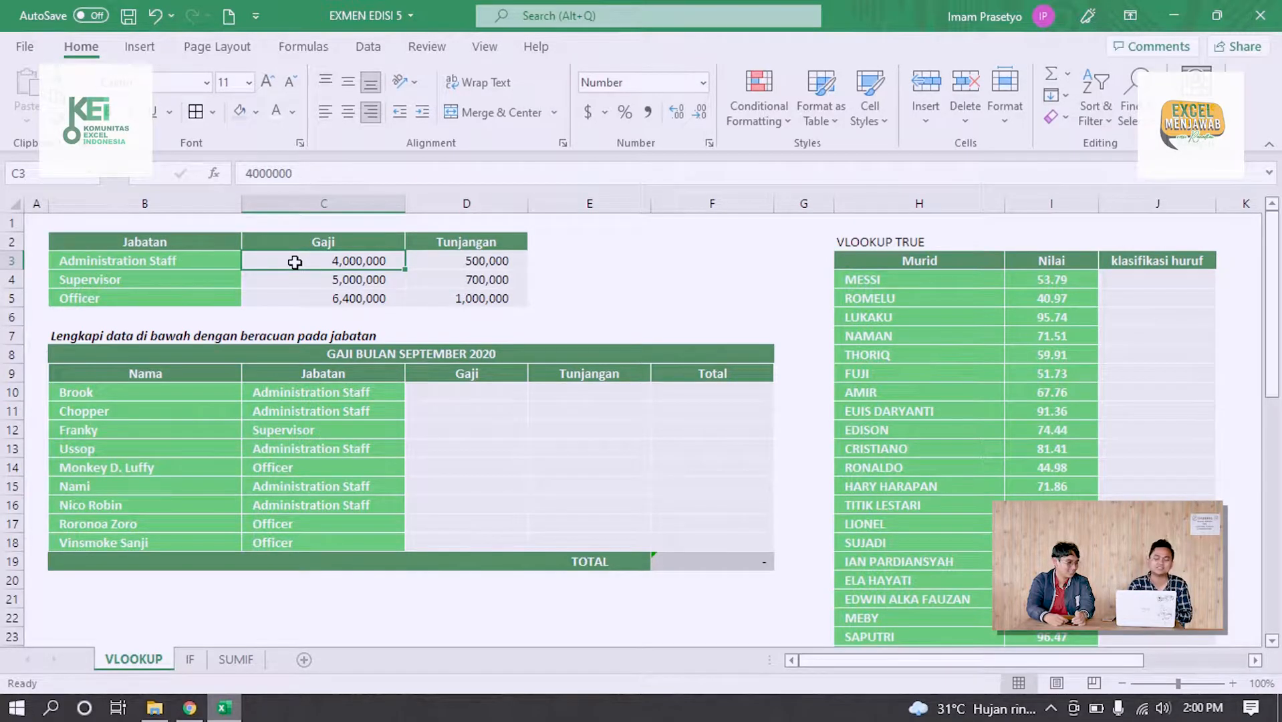
{"action": "left_click", "coordinate": [467, 389]}
{"action": "left_click", "coordinate": [572, 373]}
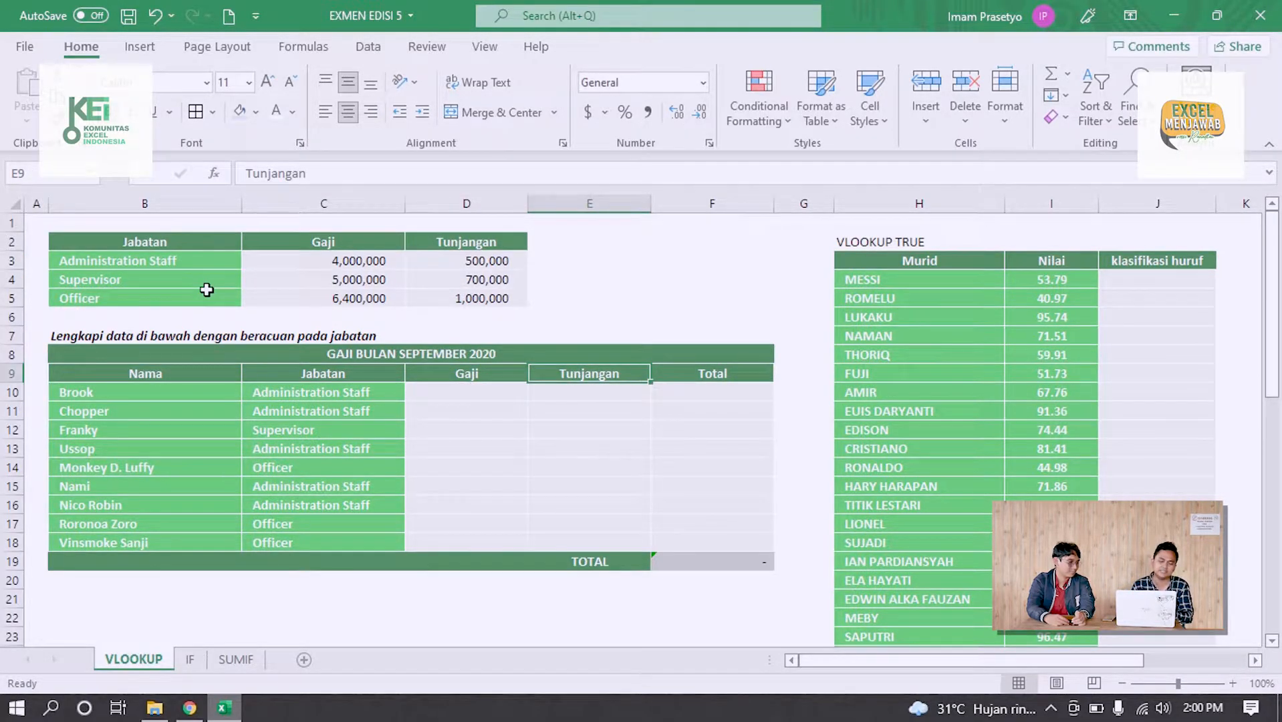
{"action": "left_click", "coordinate": [174, 239]}
{"action": "left_click_drag", "start_coordinate": [175, 243], "coordinate": [176, 294]}
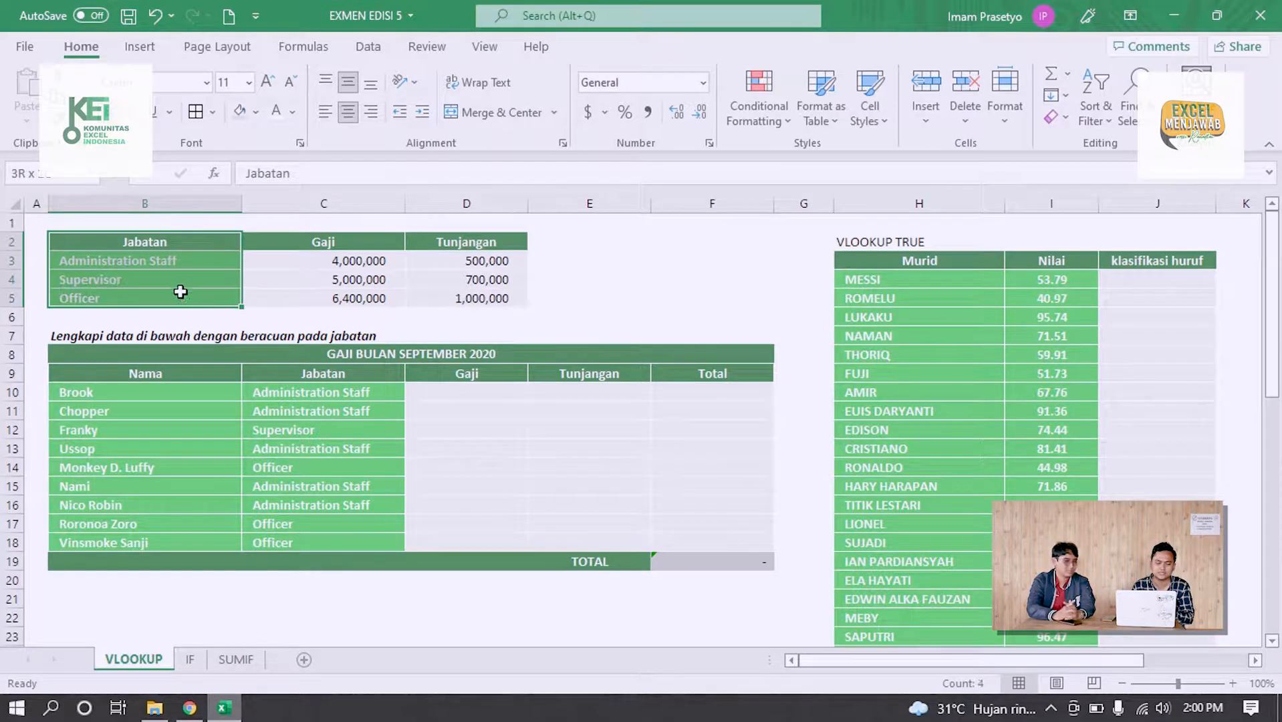
{"action": "left_click", "coordinate": [192, 261]}
{"action": "left_click", "coordinate": [160, 276]}
{"action": "left_click", "coordinate": [140, 297]}
{"action": "left_click", "coordinate": [311, 245]}
{"action": "left_click_drag", "start_coordinate": [310, 252], "coordinate": [315, 295]}
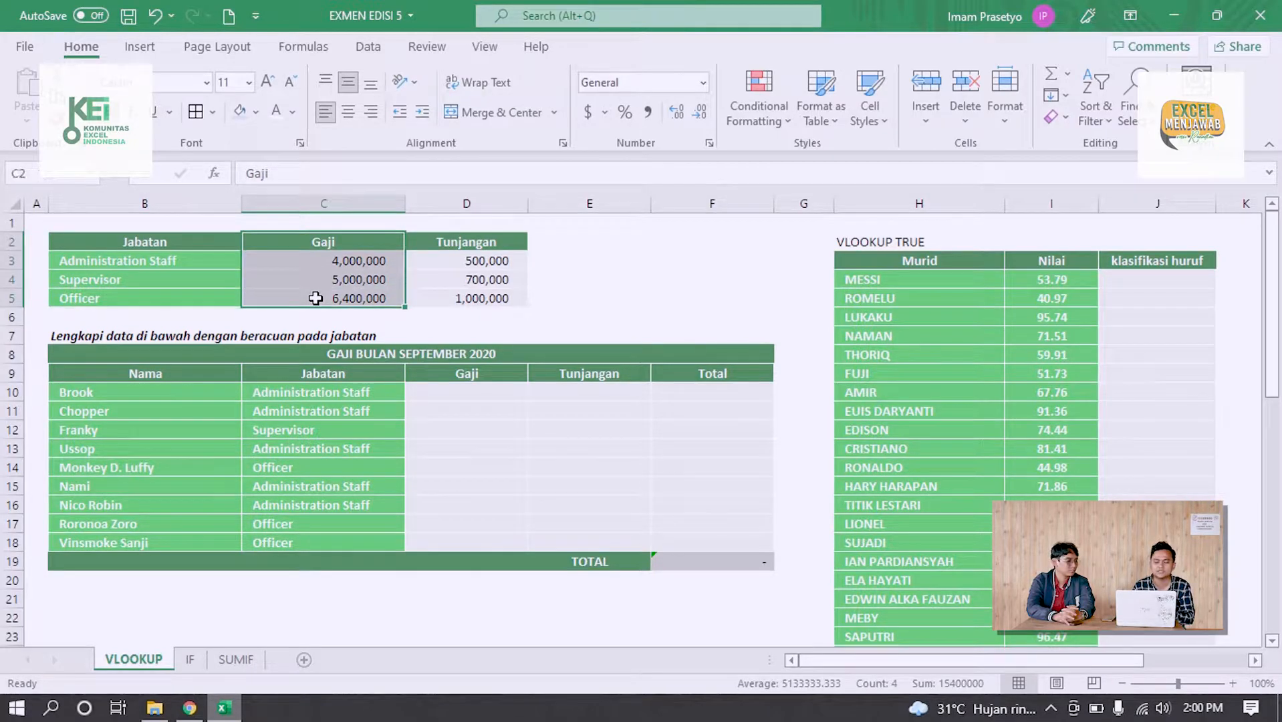
{"action": "left_click_drag", "start_coordinate": [498, 242], "coordinate": [500, 304]}
{"action": "left_click", "coordinate": [596, 278]}
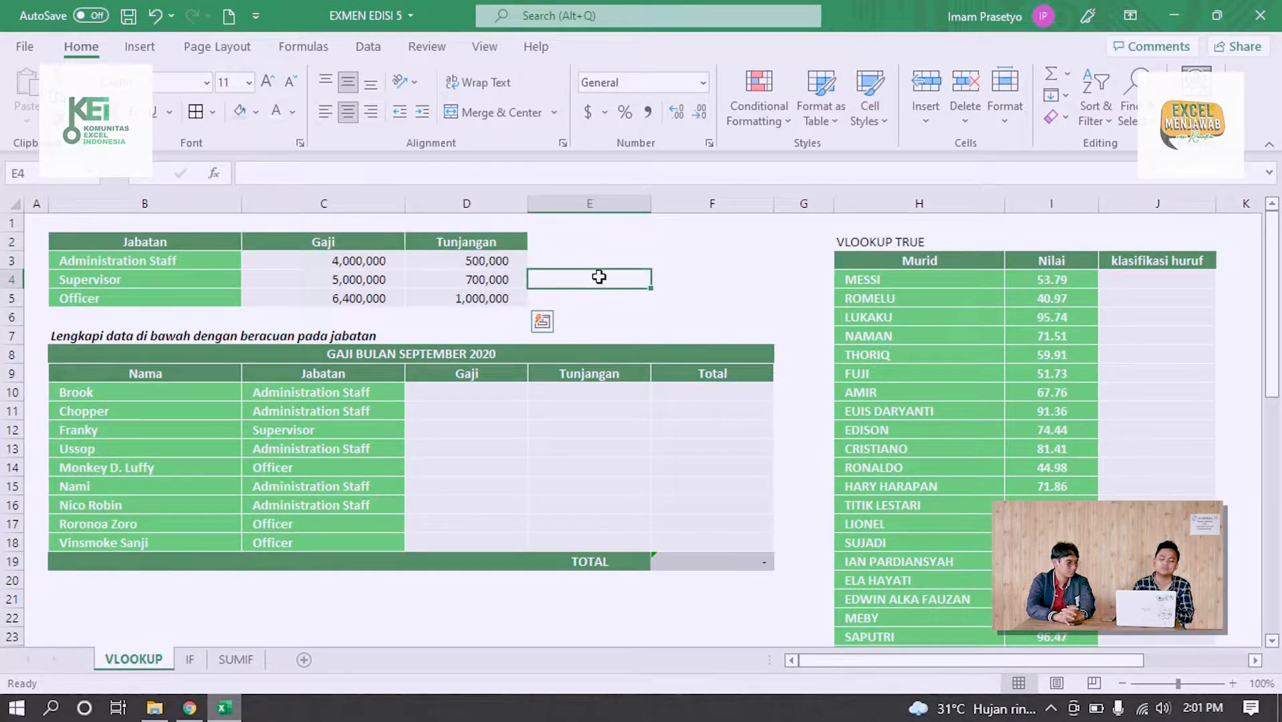
Compare the empty payroll range D10:E18 and its Jabatan column with the reference table B2:D5
{"action": "left_click_drag", "start_coordinate": [490, 397], "coordinate": [583, 546]}
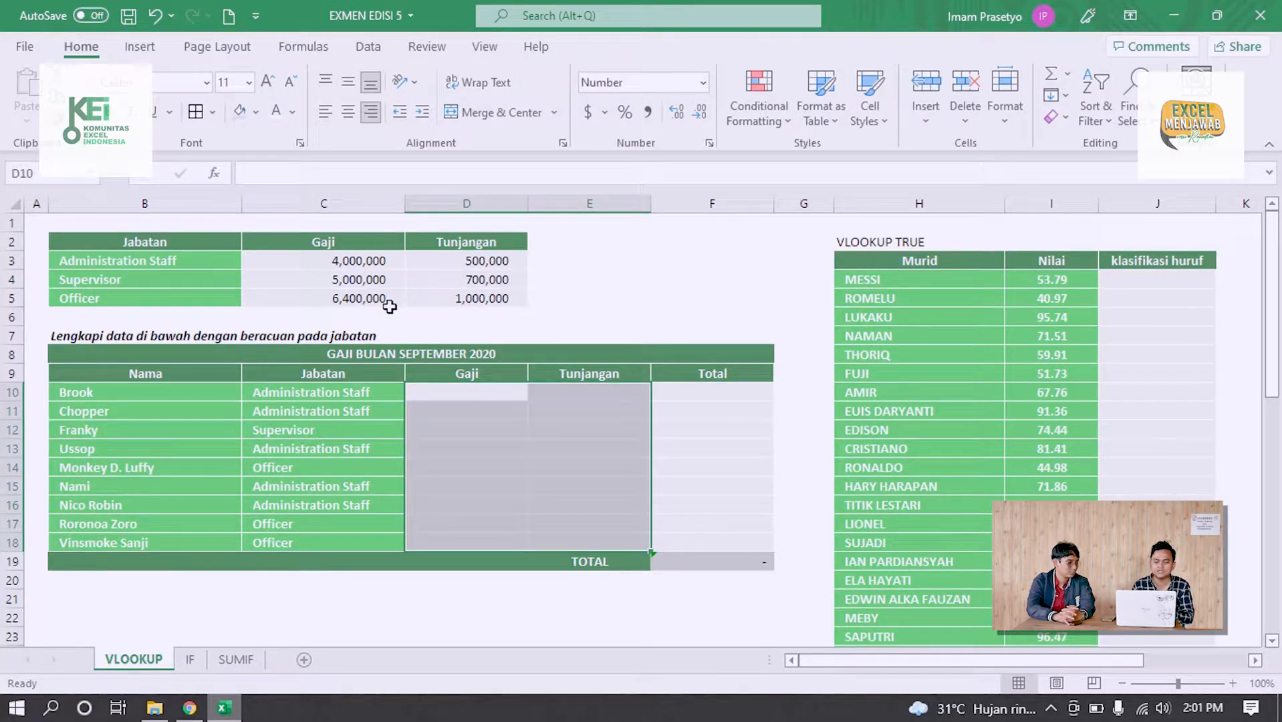
{"action": "left_click", "coordinate": [214, 241]}
{"action": "left_click_drag", "start_coordinate": [214, 242], "coordinate": [449, 289]}
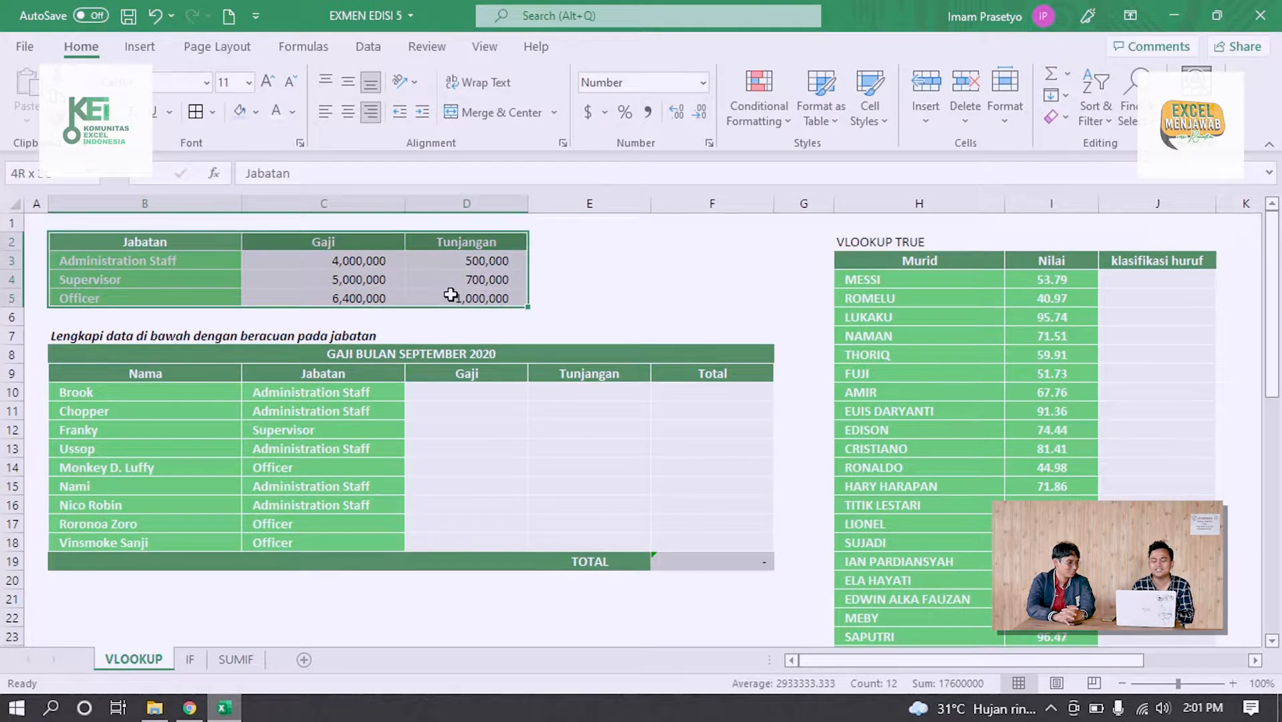
{"action": "left_click_drag", "start_coordinate": [311, 391], "coordinate": [313, 557]}
{"action": "left_click", "coordinate": [531, 443]}
Begin a VLOOKUP formula in D10 with C10 as the lookup value and $B$2:$D$5 as the absolute table array
{"action": "left_click", "coordinate": [462, 399]}
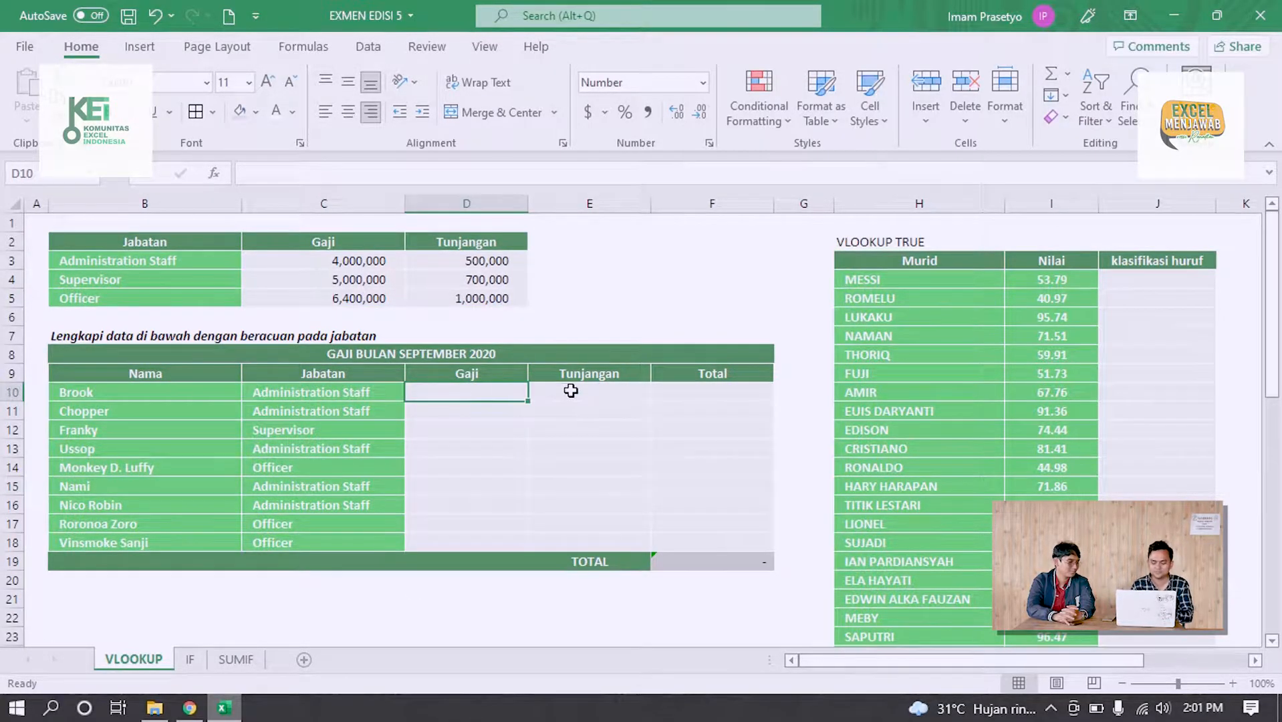
{"action": "type", "text": "=V"}
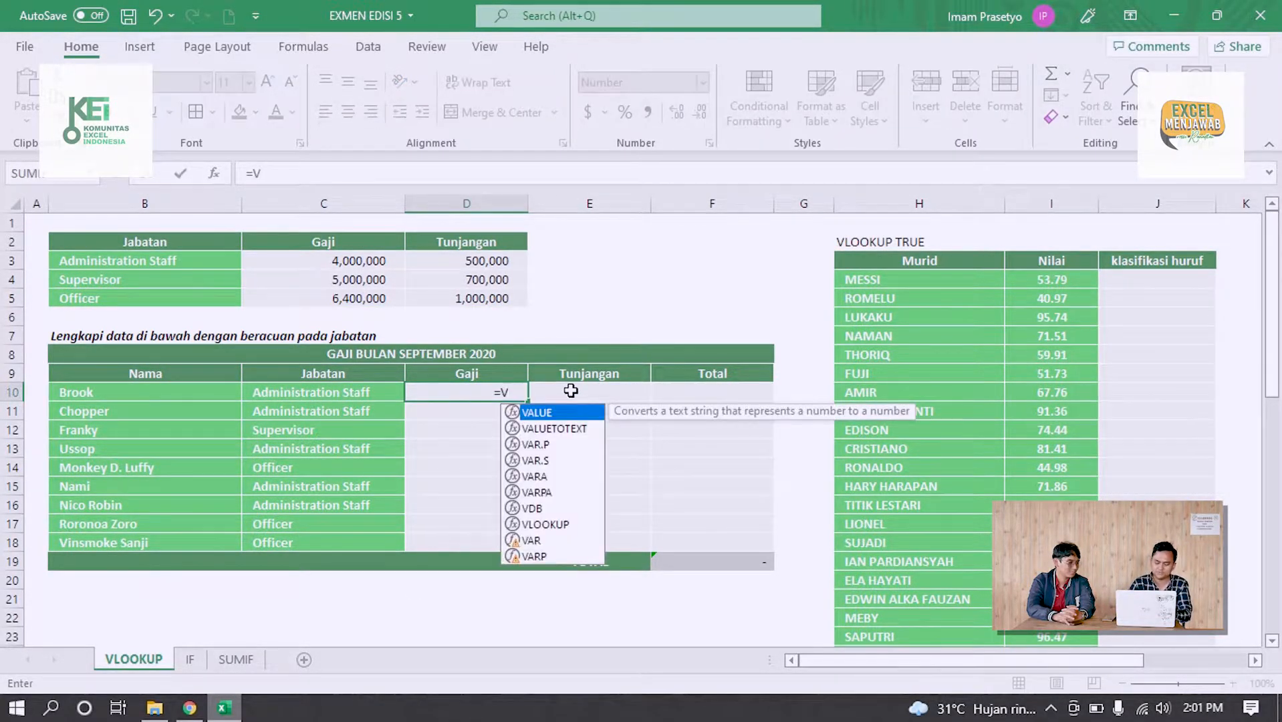
{"action": "type", "text": "LOOKUP("}
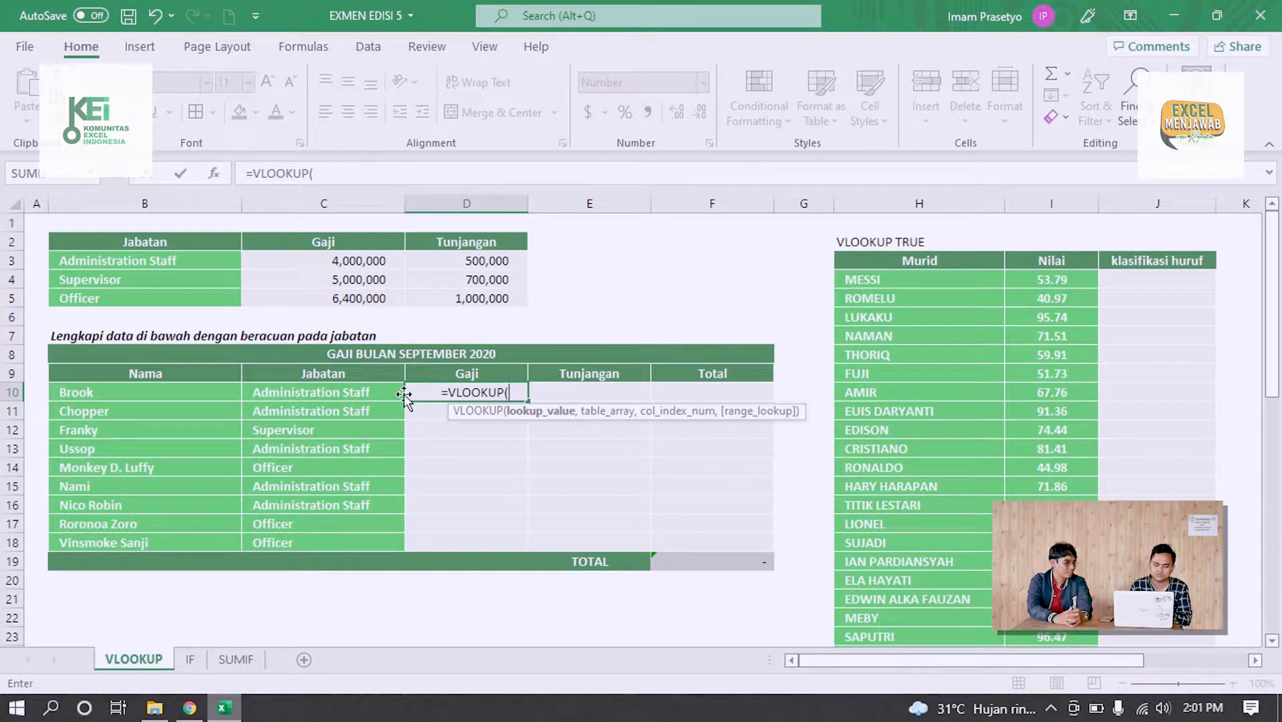
{"action": "left_click", "coordinate": [363, 393]}
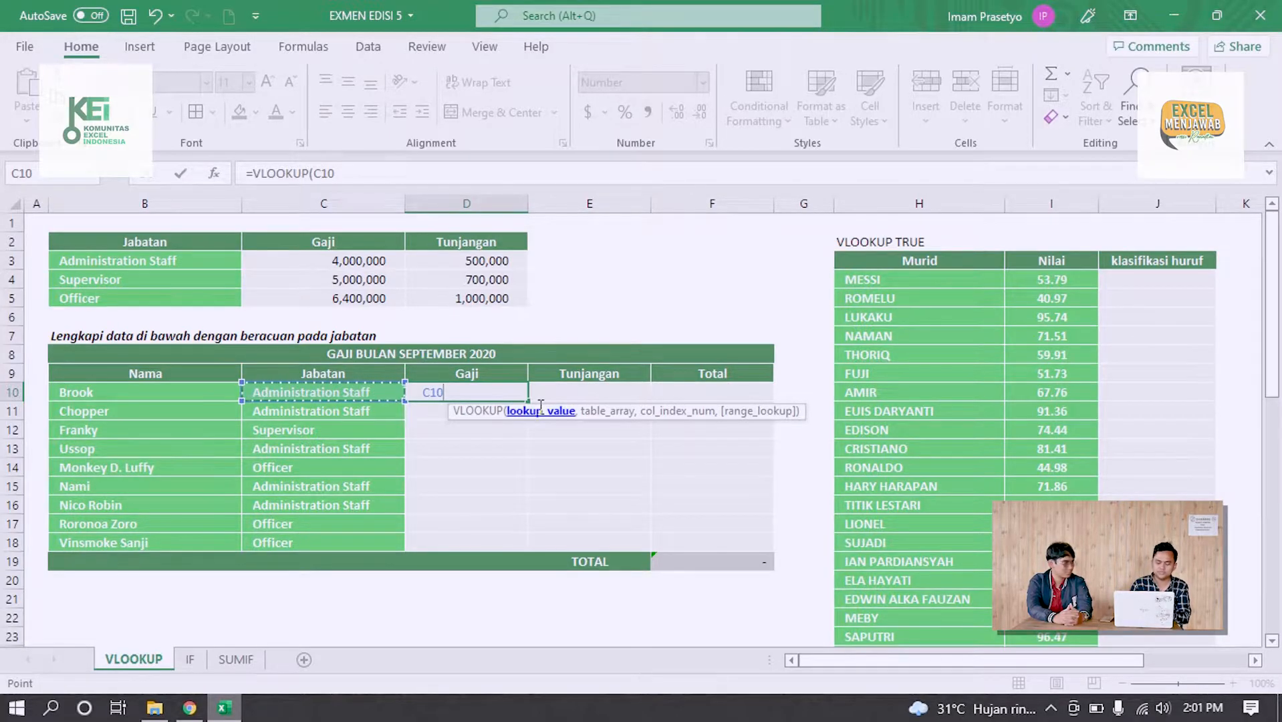
{"action": "type", "text": ","}
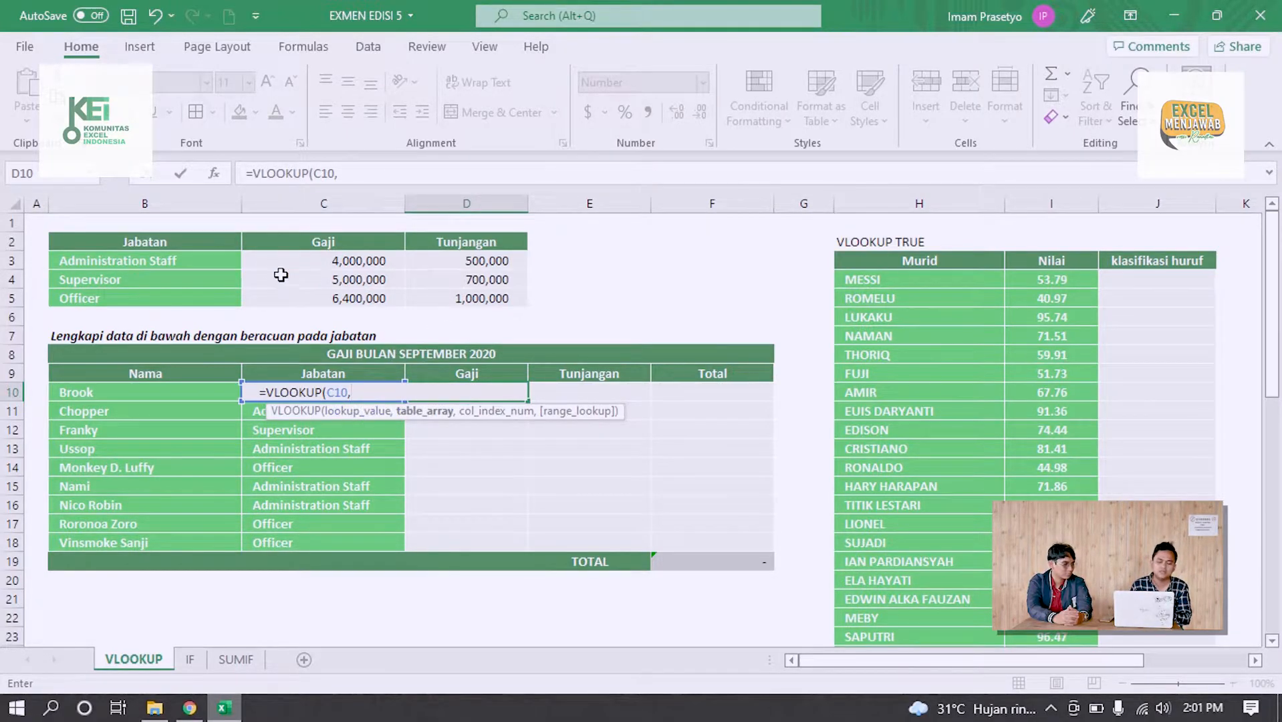
{"action": "left_click", "coordinate": [159, 244]}
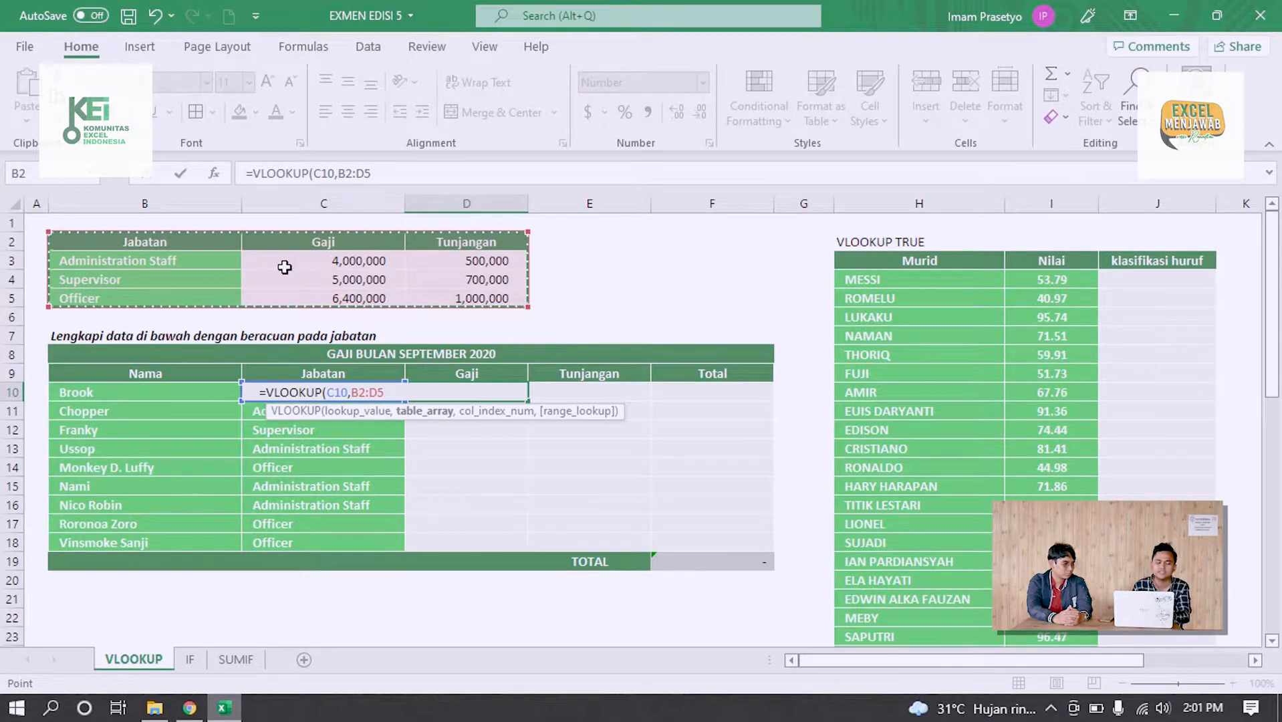
{"action": "key", "text": "F4"}
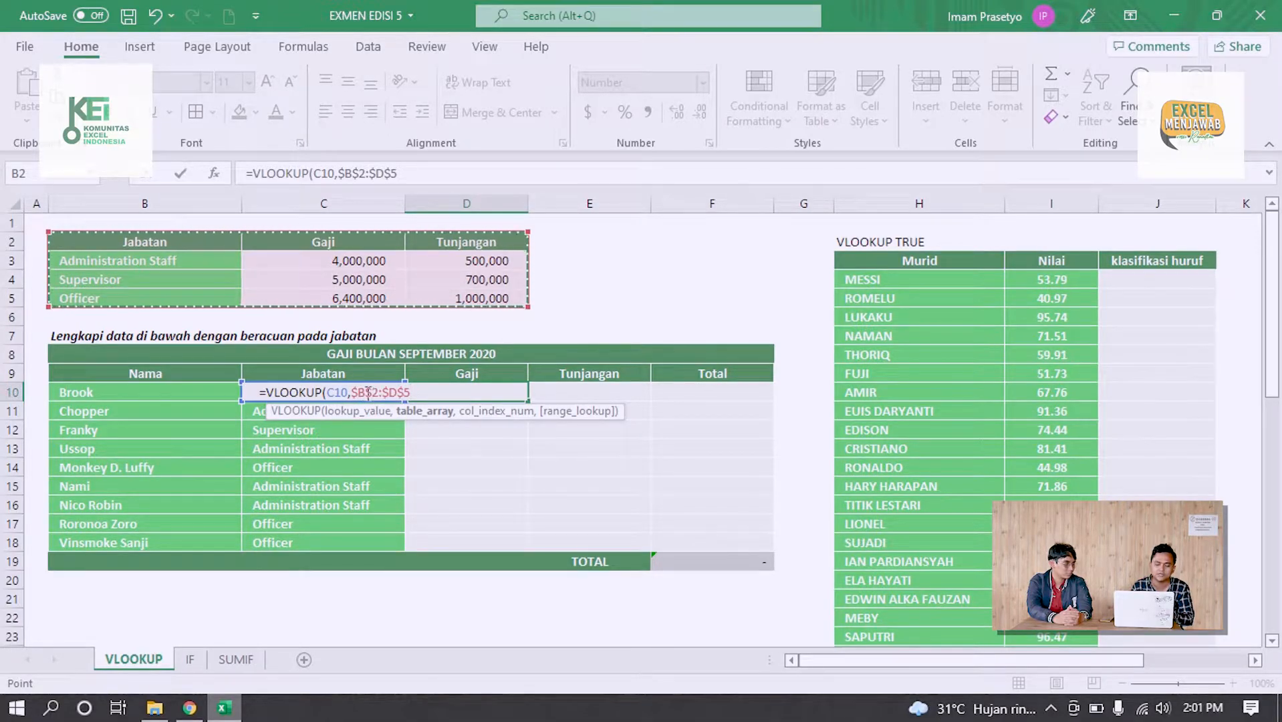
Complete the D10 VLOOKUP with column index 2 and range lookup 0 for an exact match
{"action": "type", "text": ","}
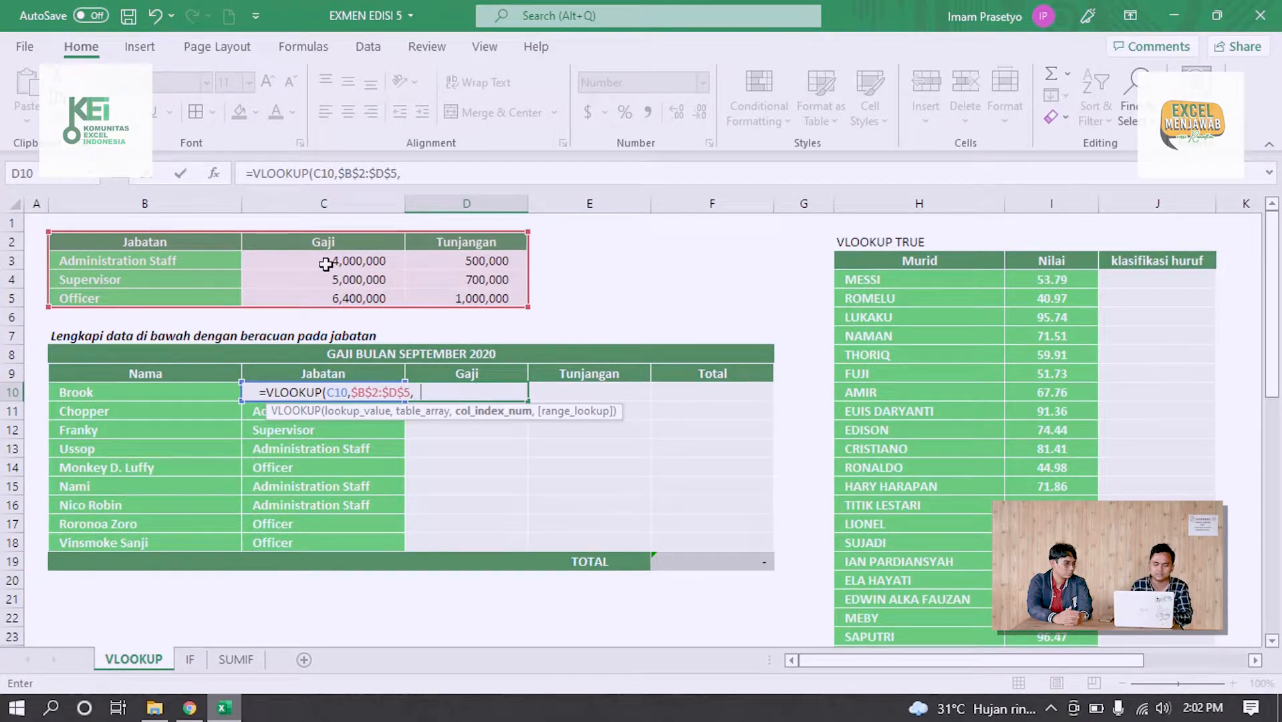
{"action": "type", "text": "2,"}
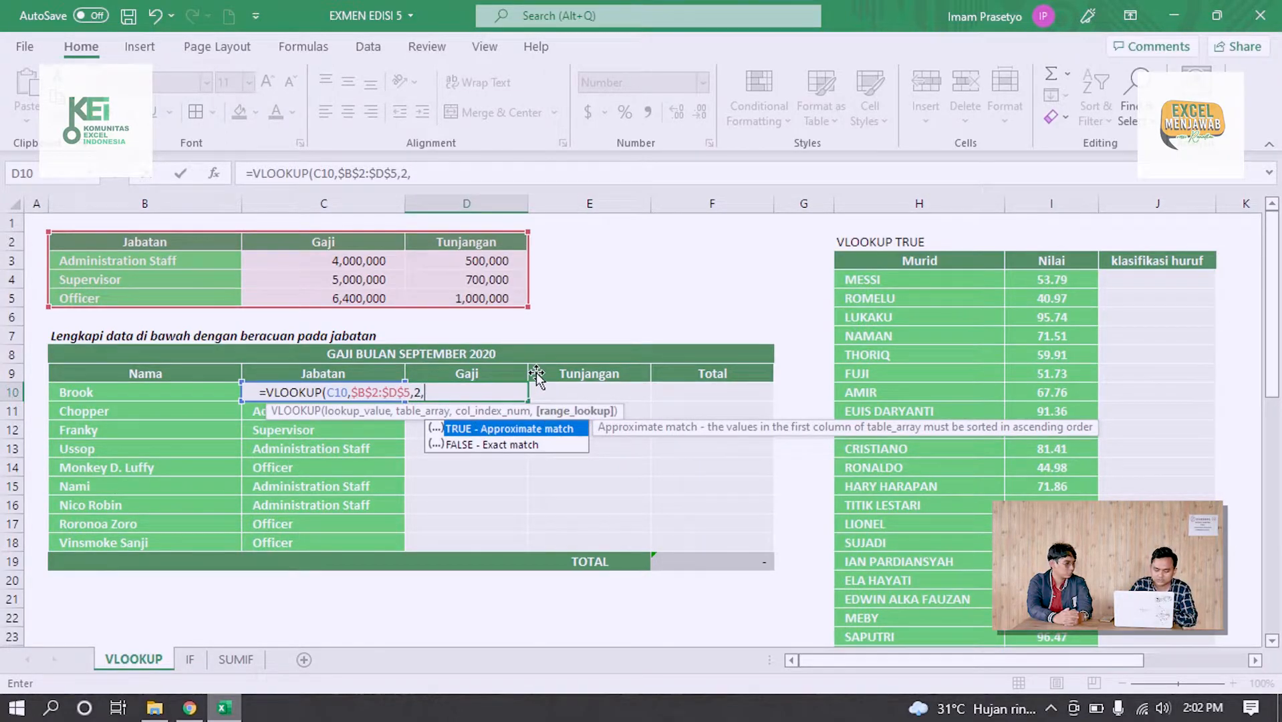
{"action": "type", "text": "FALSE"}
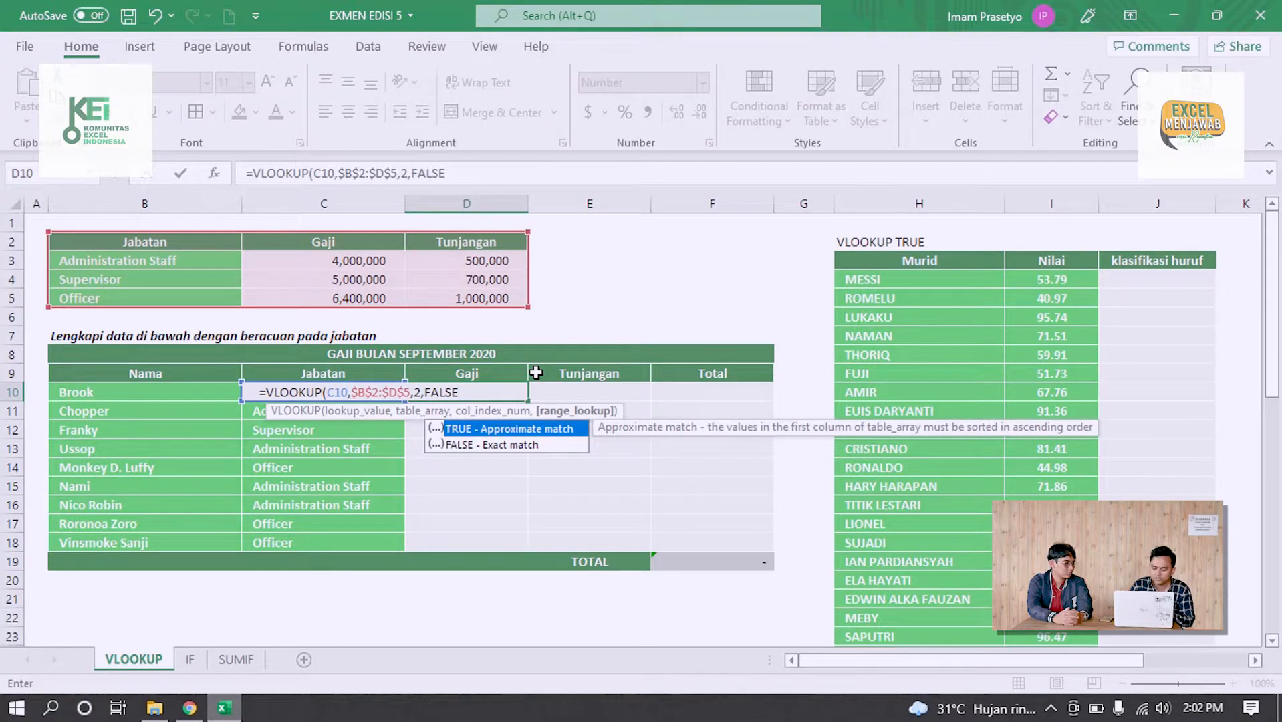
{"action": "key", "text": "BackSpace"}
{"action": "key", "text": "BackSpace"}
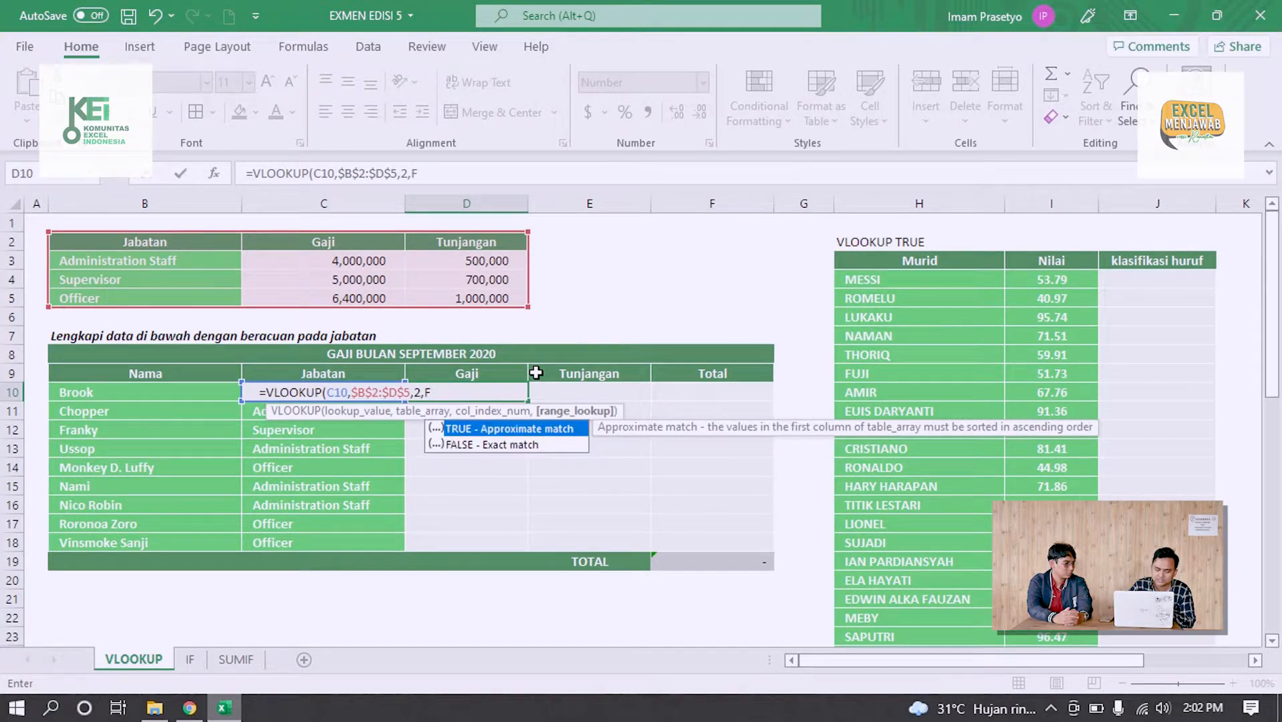
{"action": "type", "text": "0"}
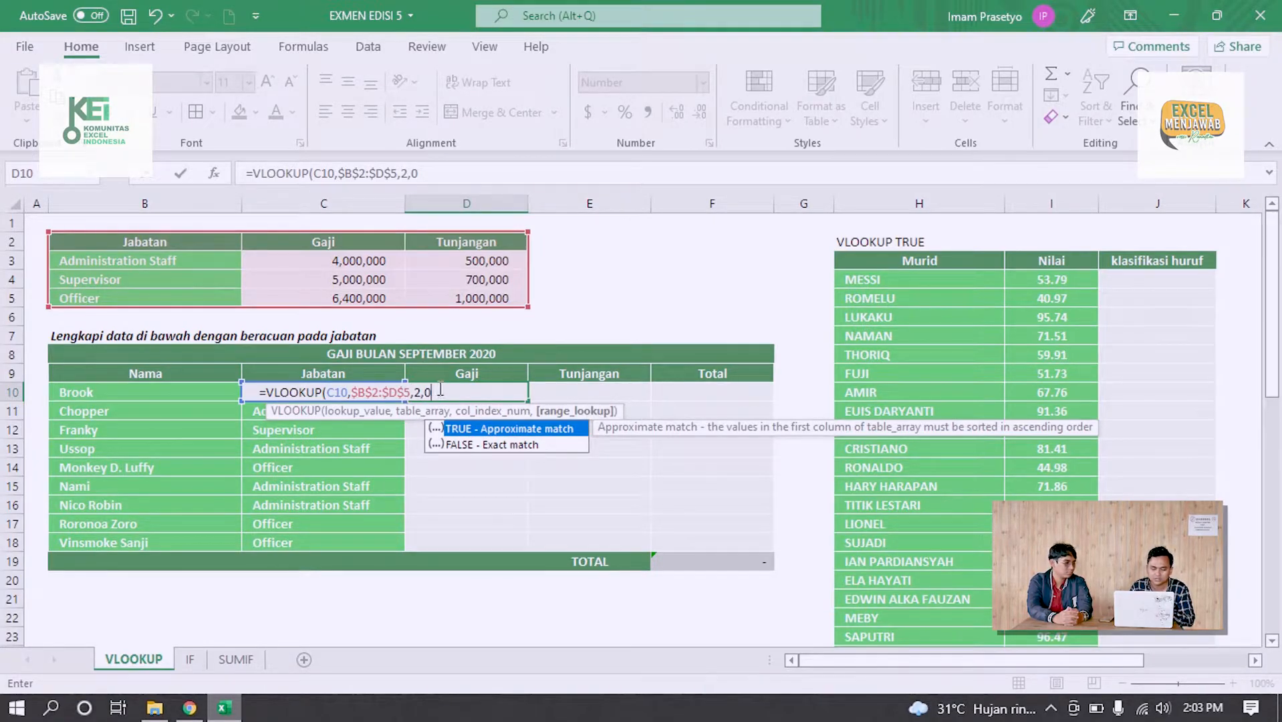
{"action": "type", "text": ")"}
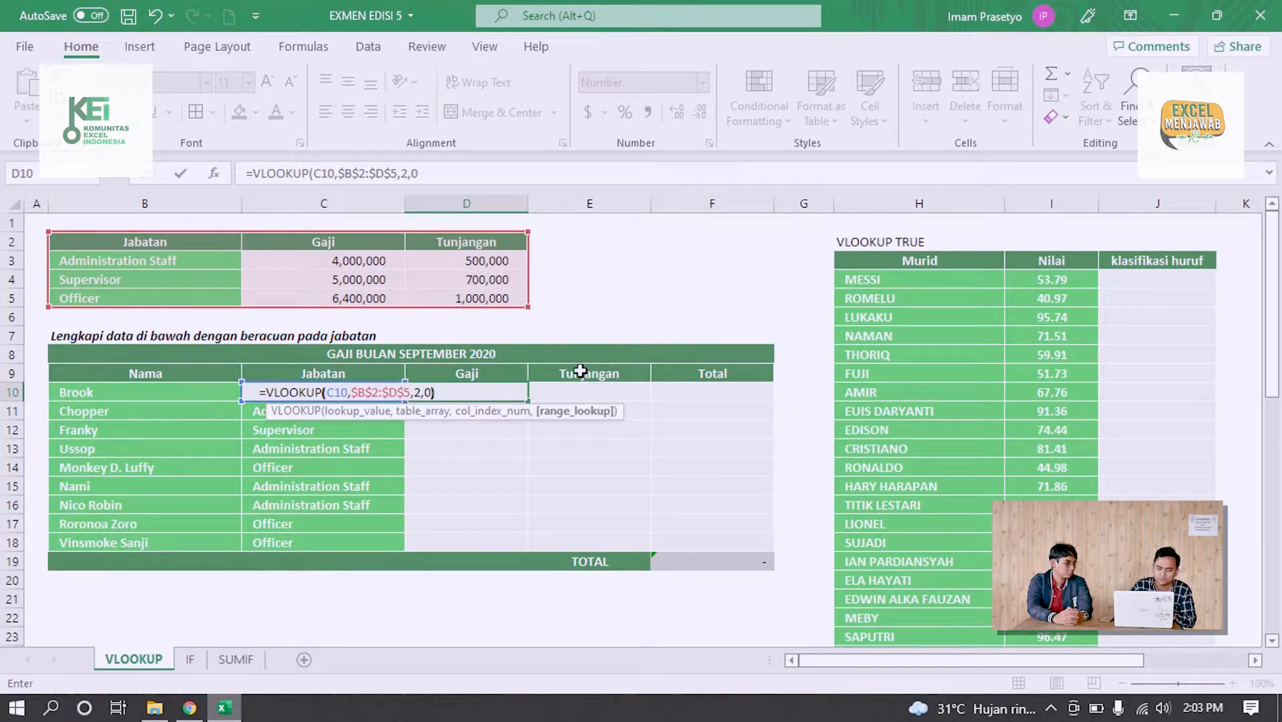
{"action": "key", "text": "Return"}
Fill the Gaji formula from D10 down to D18 and check the salaries against the Jabatan column
{"action": "left_click", "coordinate": [488, 384]}
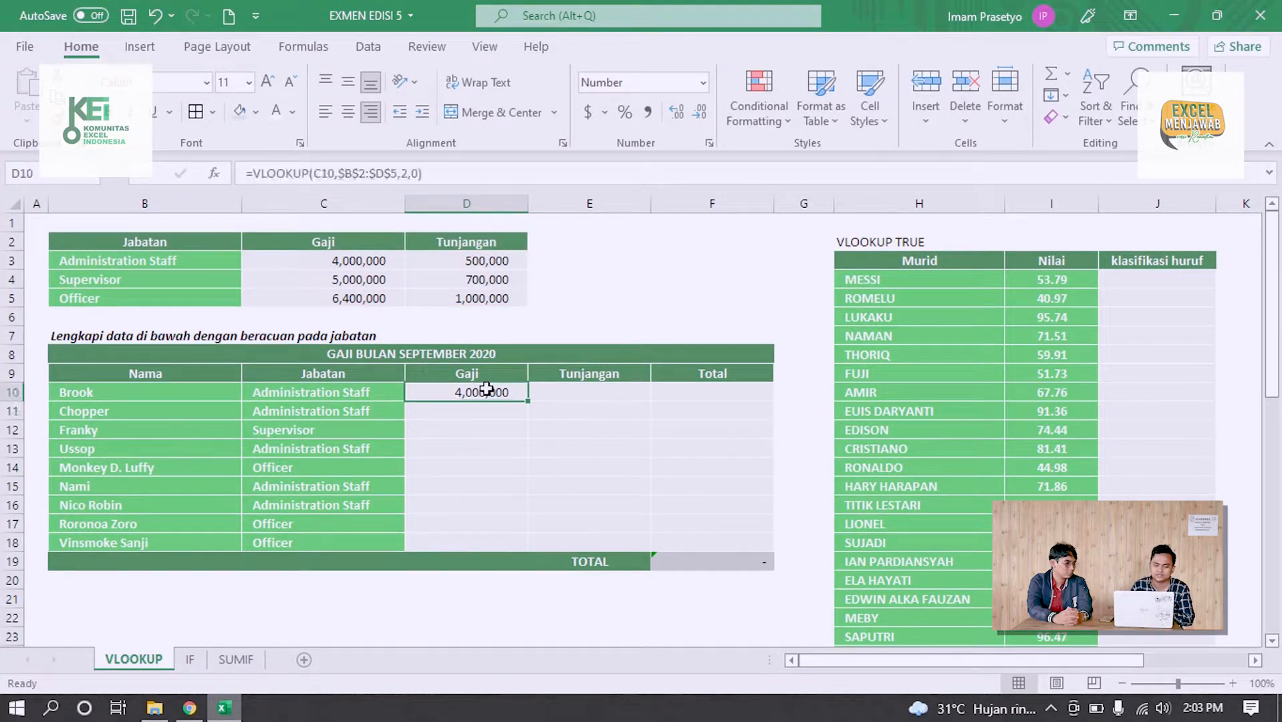
{"action": "left_click_drag", "start_coordinate": [531, 404], "coordinate": [526, 551]}
{"action": "left_click", "coordinate": [647, 476]}
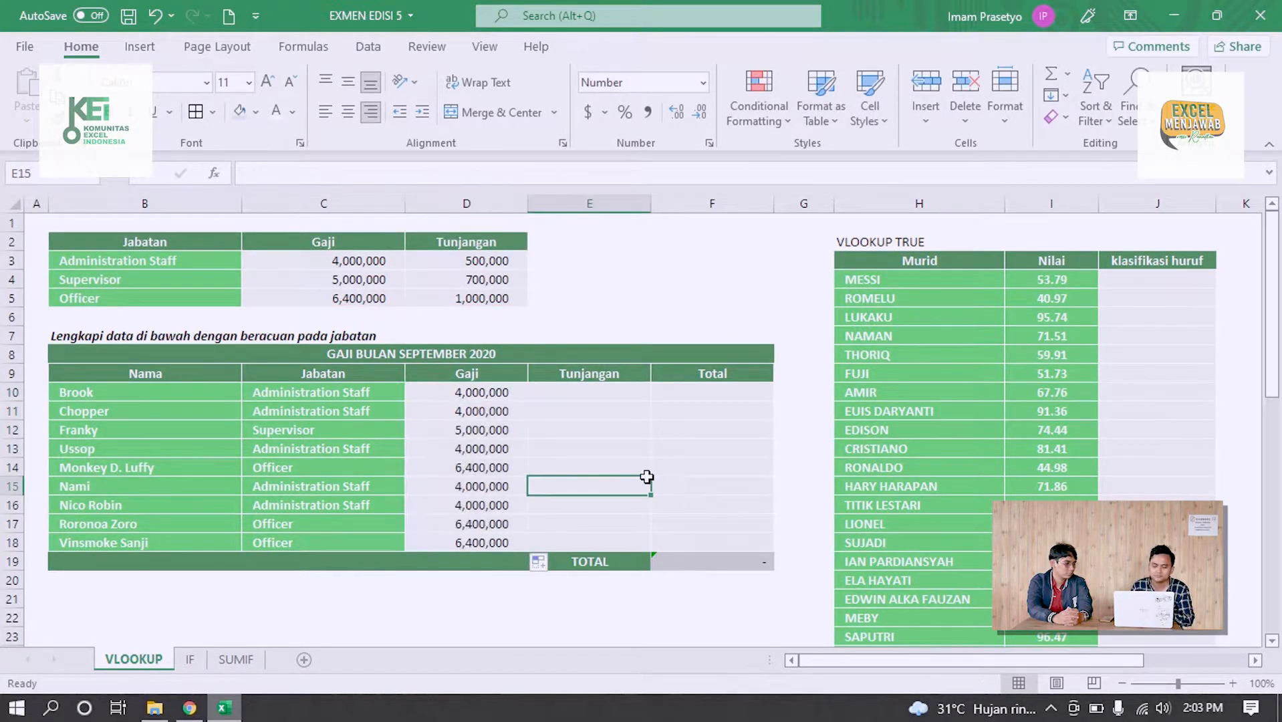
{"action": "left_click", "coordinate": [500, 424]}
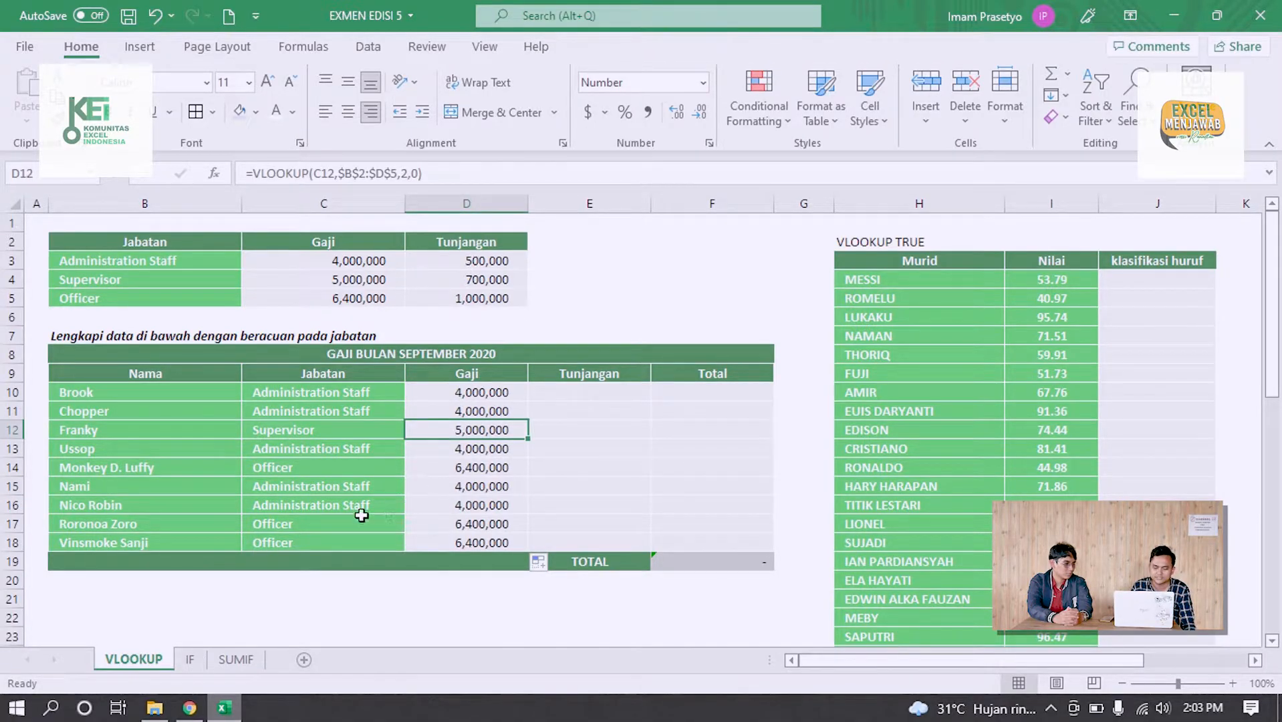
{"action": "left_click", "coordinate": [340, 520]}
{"action": "left_click", "coordinate": [346, 477]}
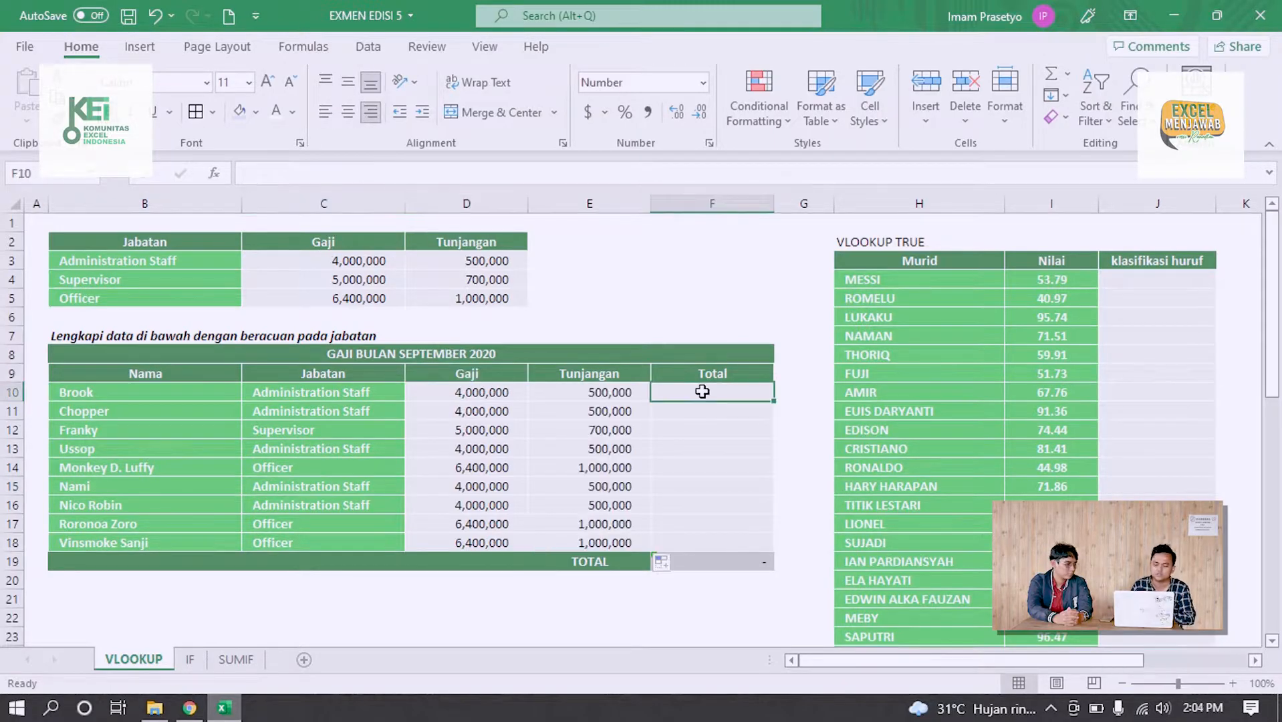
Sum Gaji and Tunjangan for every employee in the Total column, F10:F18
{"action": "left_click_drag", "start_coordinate": [701, 388], "coordinate": [700, 534]}
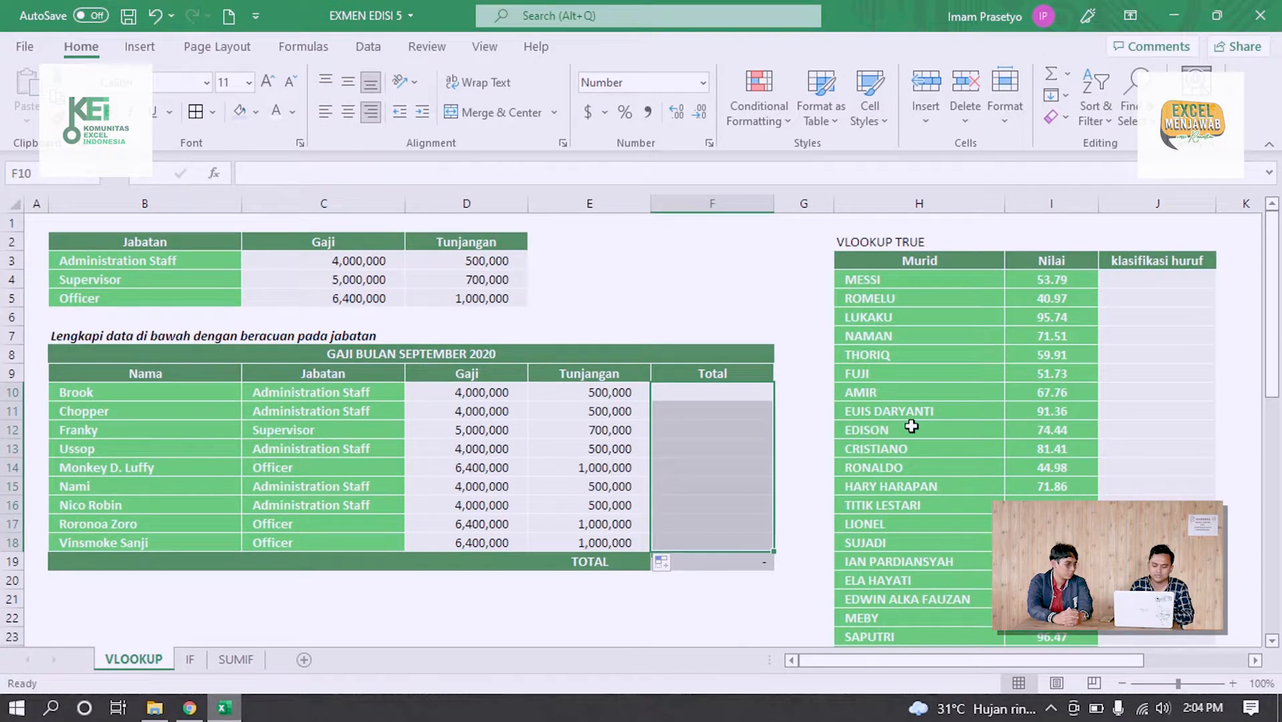
{"action": "key", "text": "alt+equal"}
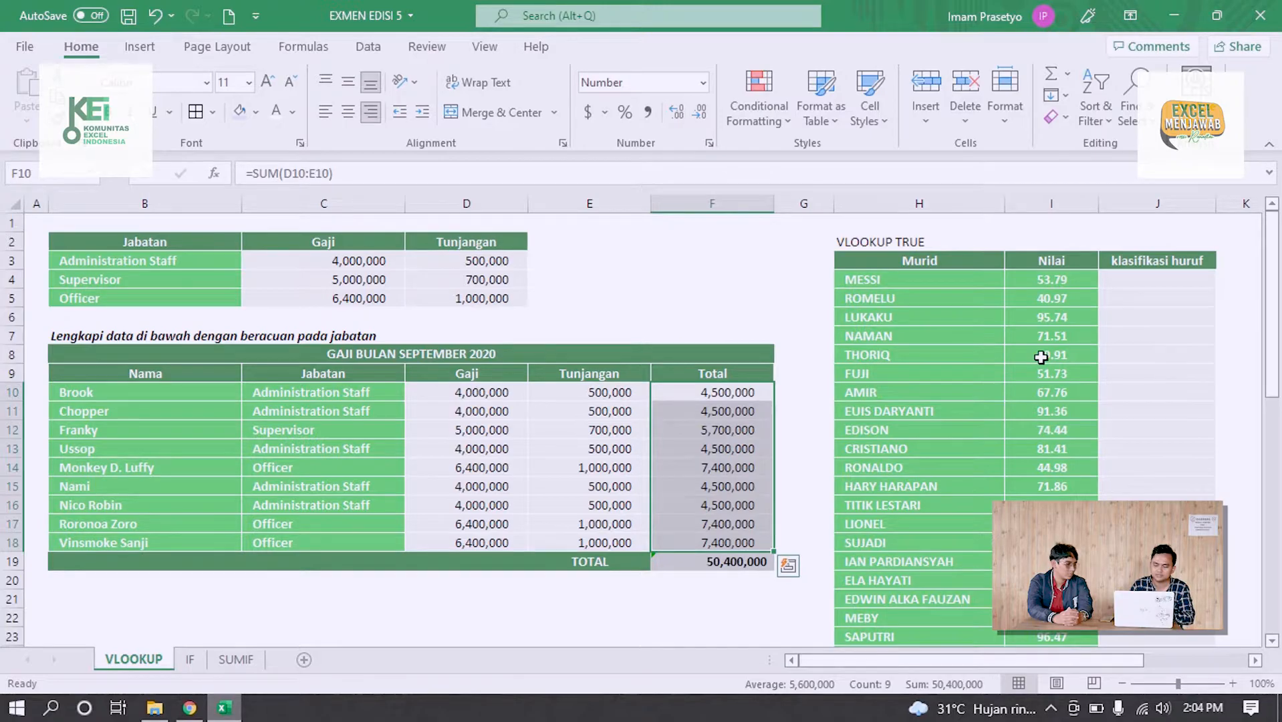
{"action": "left_click", "coordinate": [756, 411]}
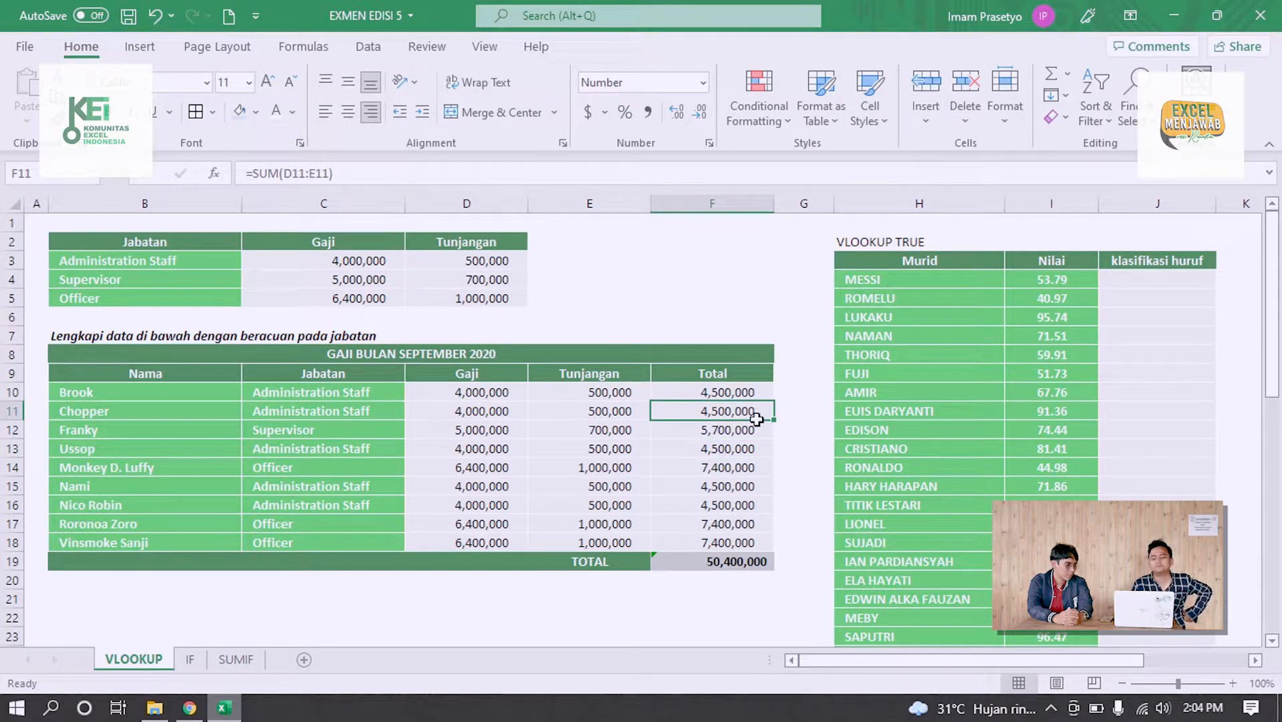
Review the VLOOKUP formulas in E10 and D10, including the ranges that D10 refers to
{"action": "left_click", "coordinate": [625, 389]}
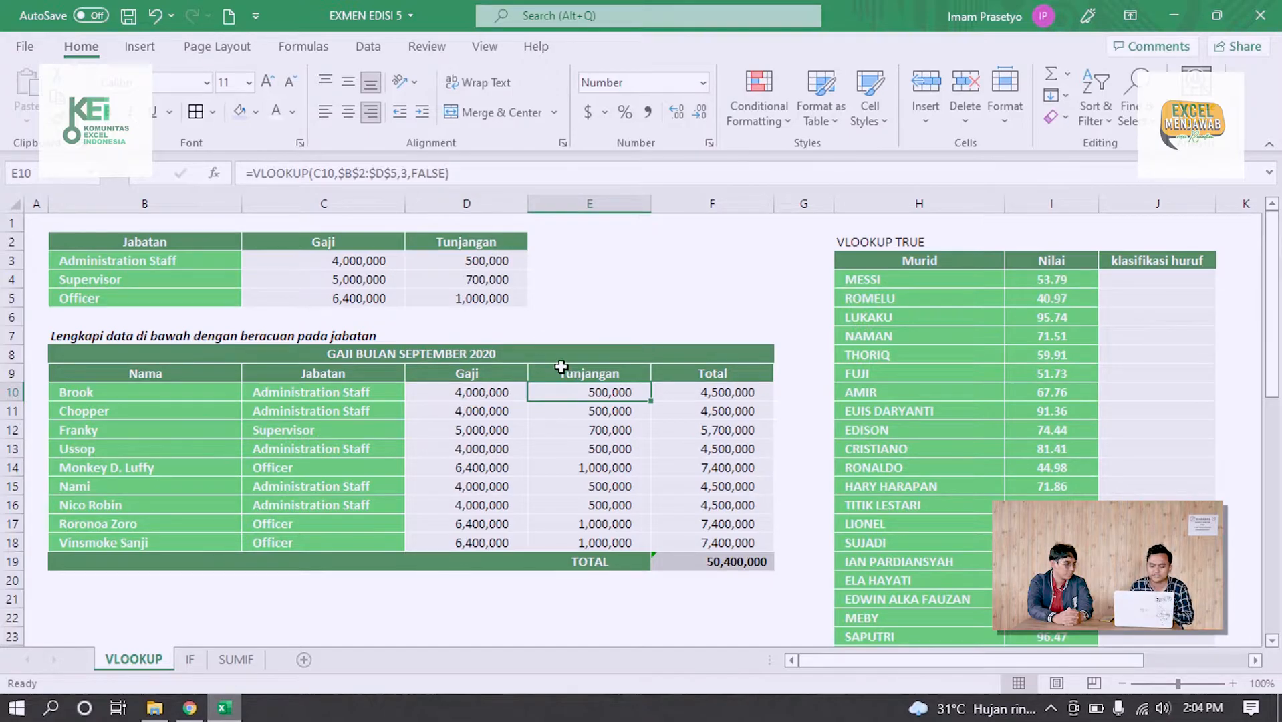
{"action": "left_click", "coordinate": [504, 394]}
{"action": "double_click", "coordinate": [503, 393]}
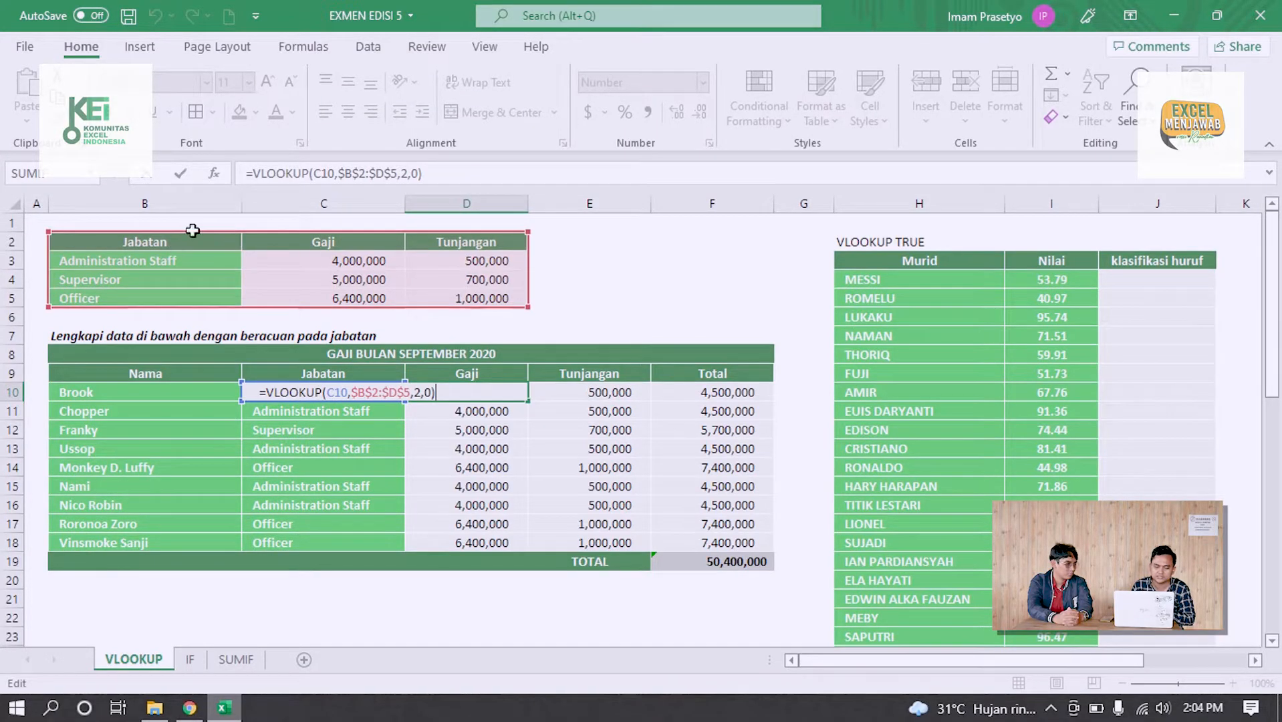
{"action": "key", "text": "Return"}
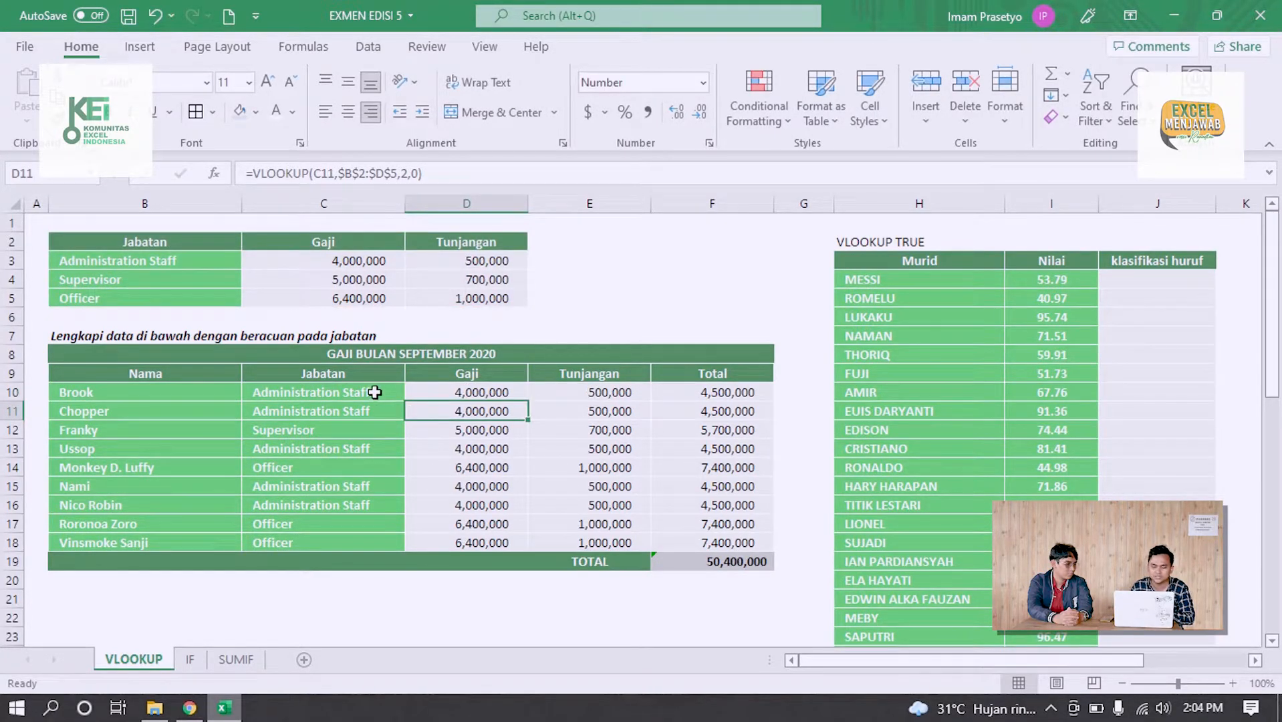
Change the Jabatan entry in C10 to "Administration Sta" to test the exact-match lookup
{"action": "double_click", "coordinate": [380, 392]}
{"action": "key", "text": "BackSpace"}
{"action": "key", "text": "BackSpace"}
{"action": "type", "text": "A"}
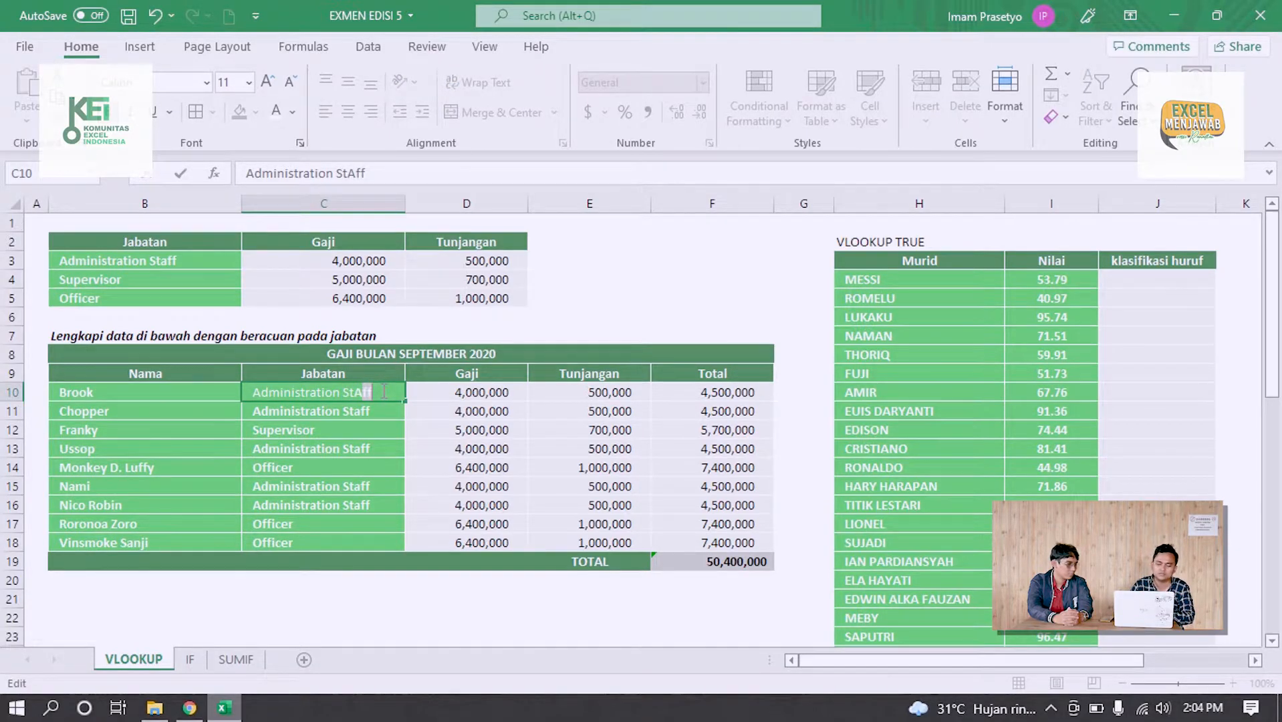
{"action": "key", "text": "BackSpace"}
{"action": "type", "text": "a"}
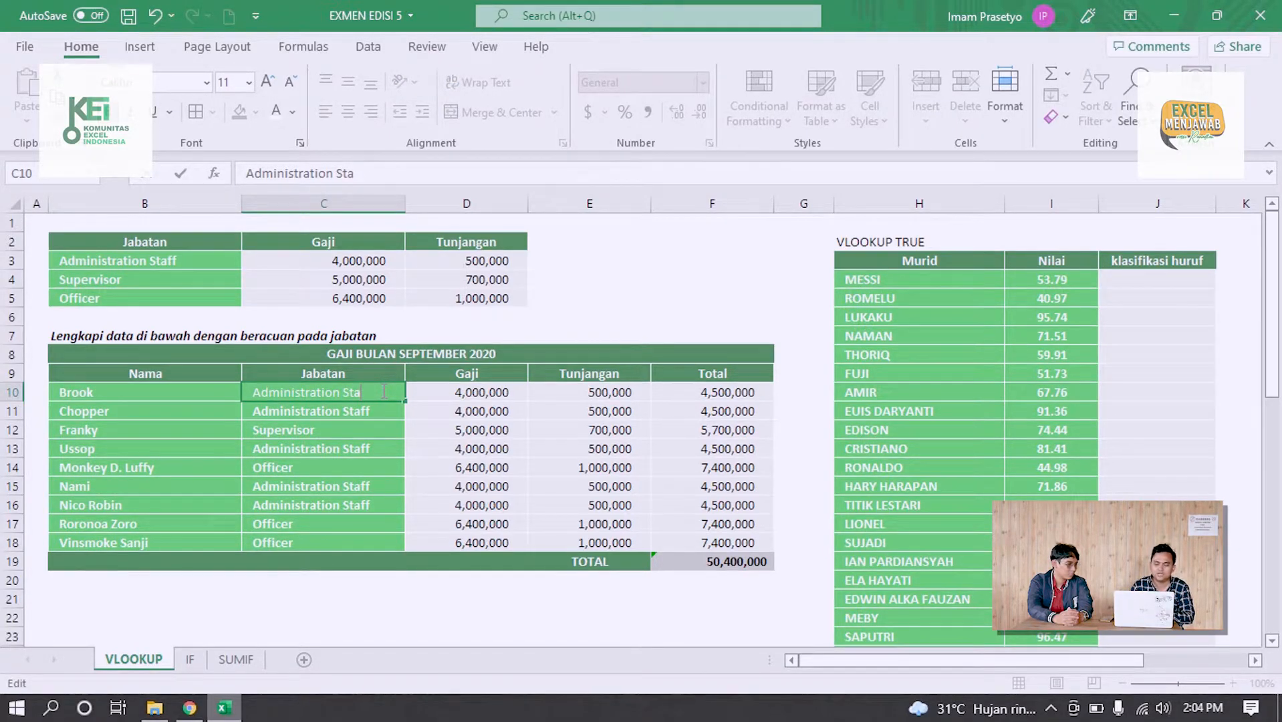
{"action": "key", "text": "Return"}
Check how the altered Jabatan entry in C10 affects the Gaji, Tunjangan and Total cells in row 10
{"action": "left_click", "coordinate": [493, 392]}
{"action": "left_click", "coordinate": [548, 393]}
{"action": "left_click", "coordinate": [680, 395]}
{"action": "left_click", "coordinate": [462, 395]}
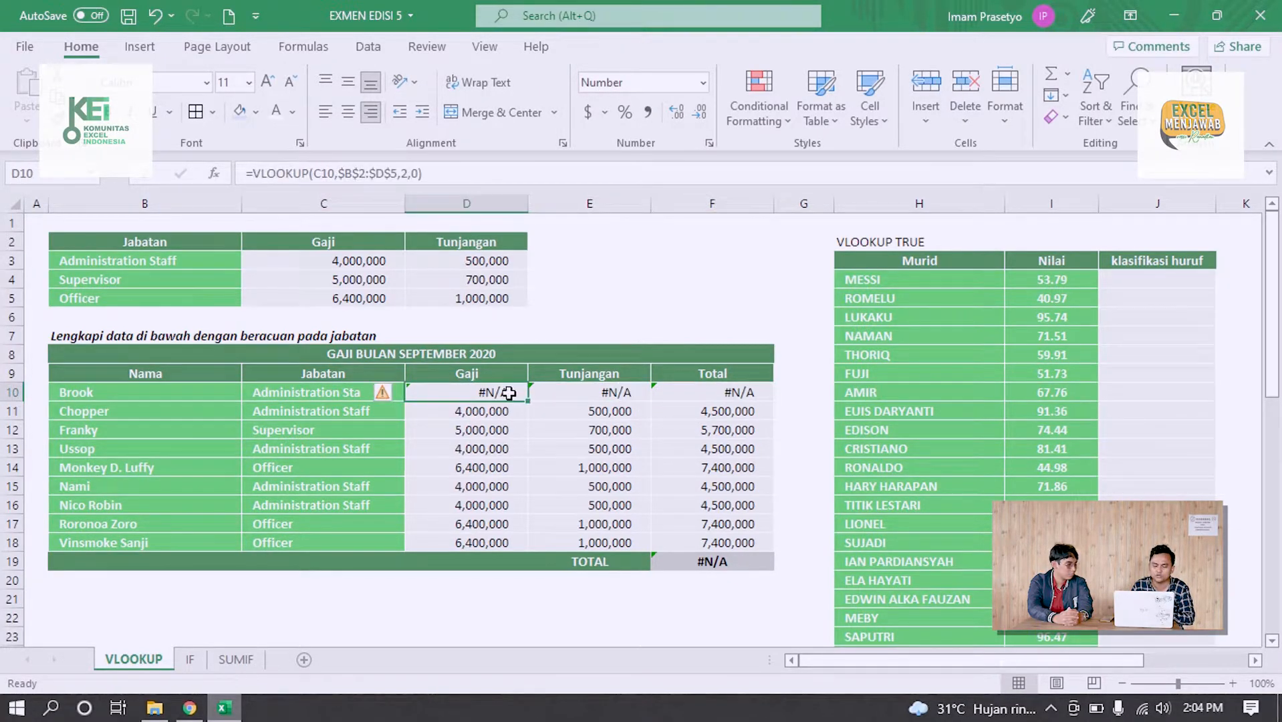
{"action": "left_click", "coordinate": [341, 394]}
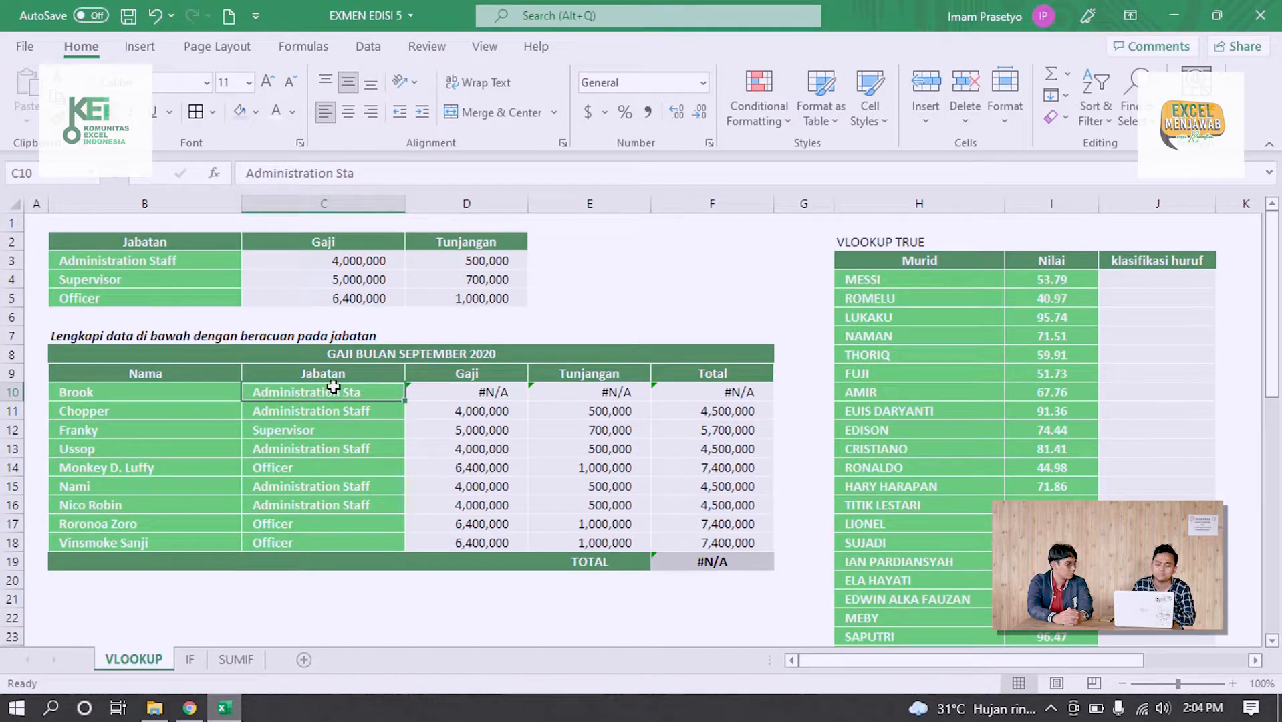
Compare C10 with the Jabatan names in B3:B5 and correct its entry to "Administration Staff"
{"action": "left_click_drag", "start_coordinate": [180, 259], "coordinate": [183, 292]}
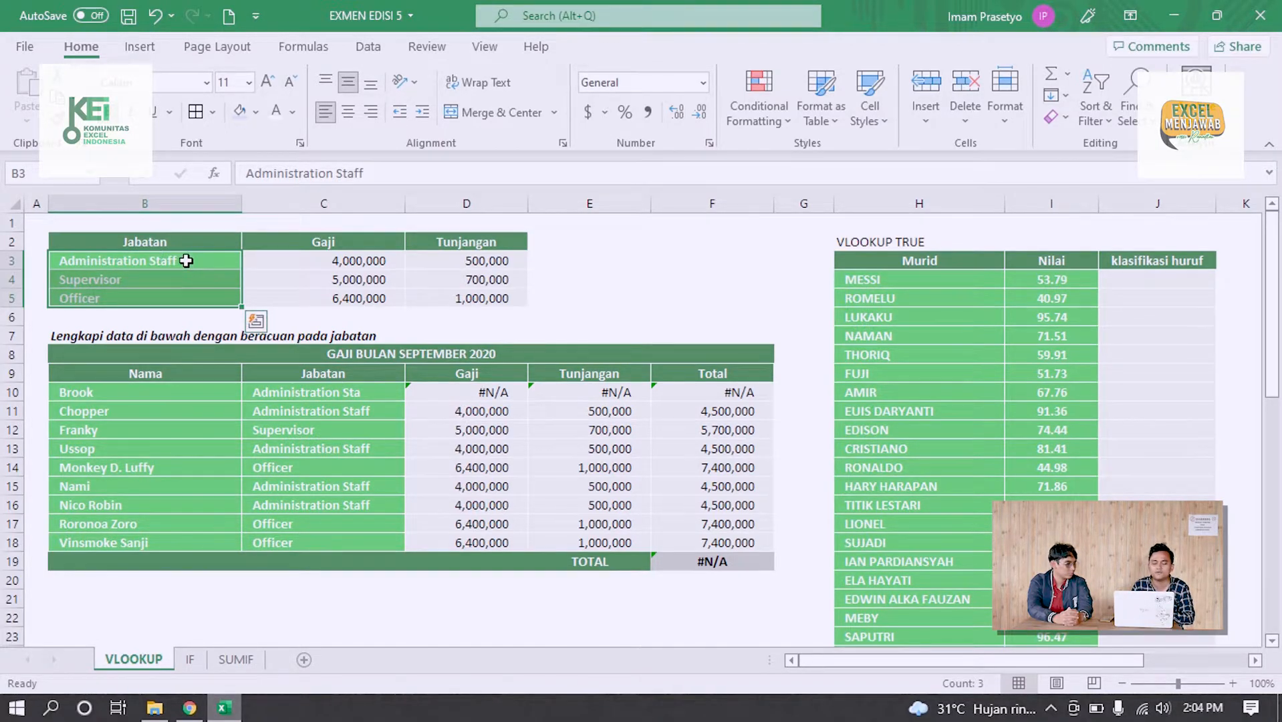
{"action": "double_click", "coordinate": [371, 391]}
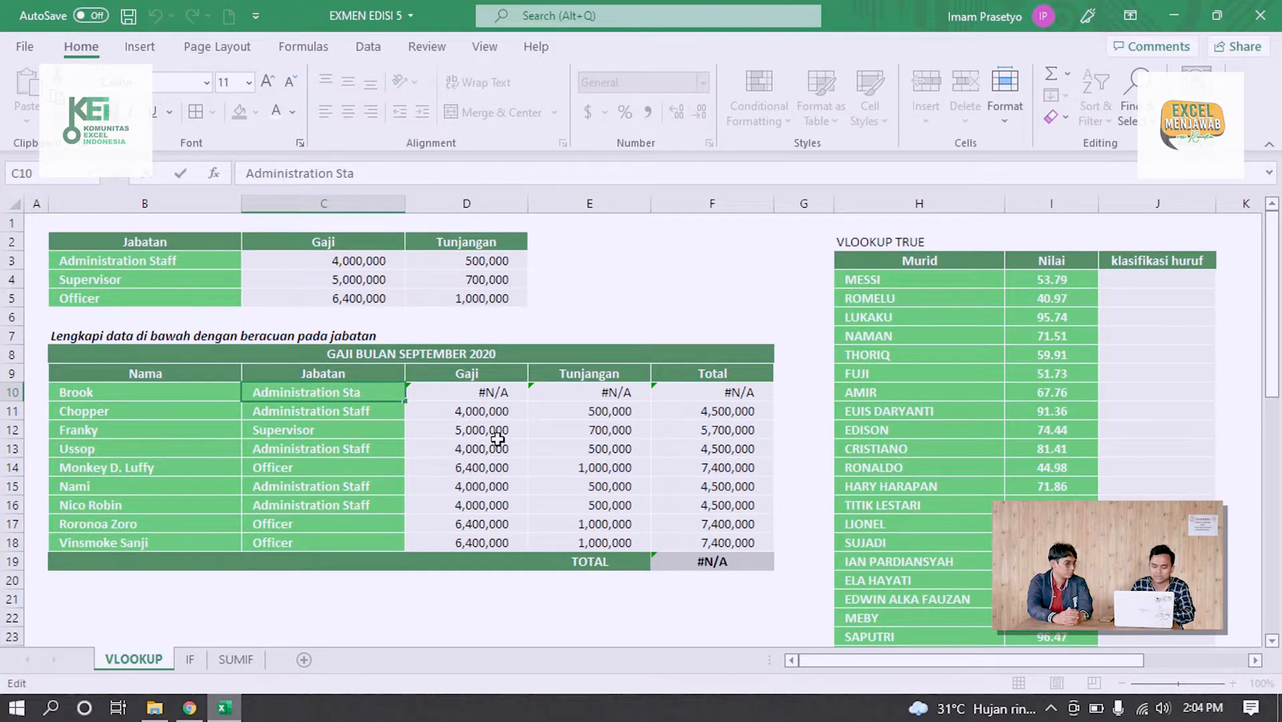
{"action": "type", "text": "ff"}
{"action": "key", "text": "Return"}
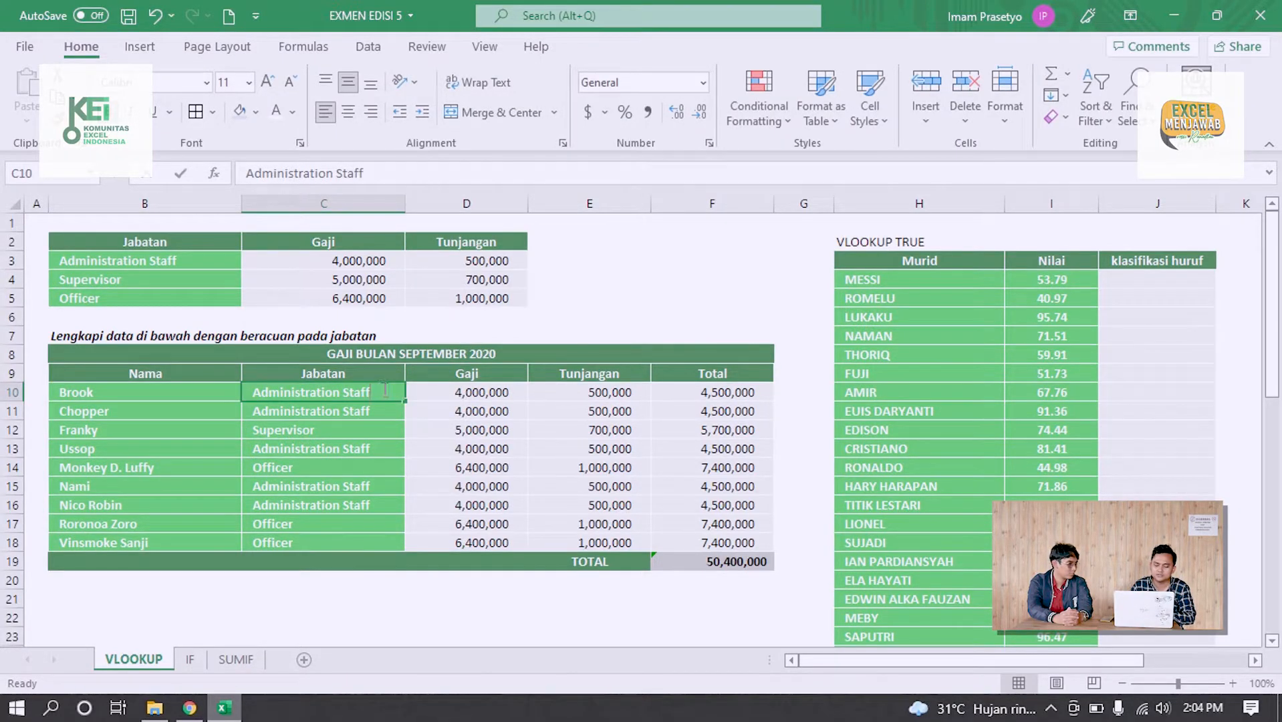
Test the Jabatan entry in C10 as "Administration Staf" and restore it to "Administration Staff"
{"action": "key", "text": "ctrl+z"}
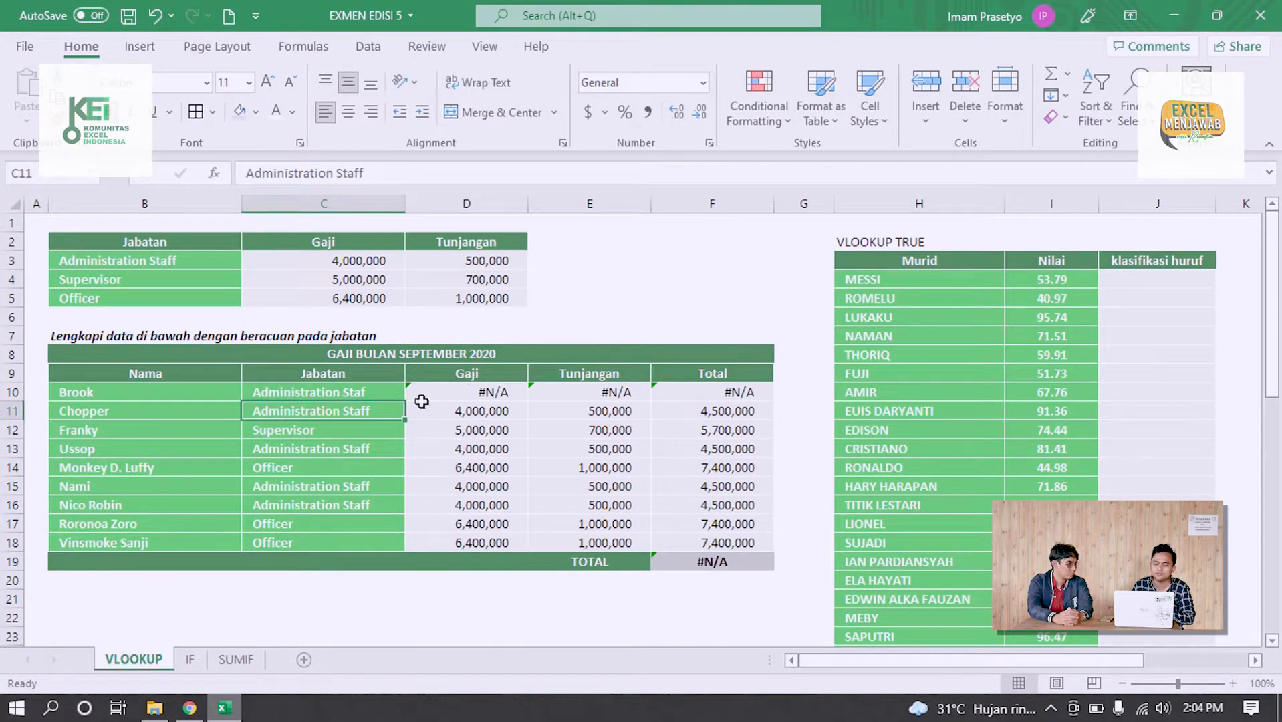
{"action": "double_click", "coordinate": [393, 392]}
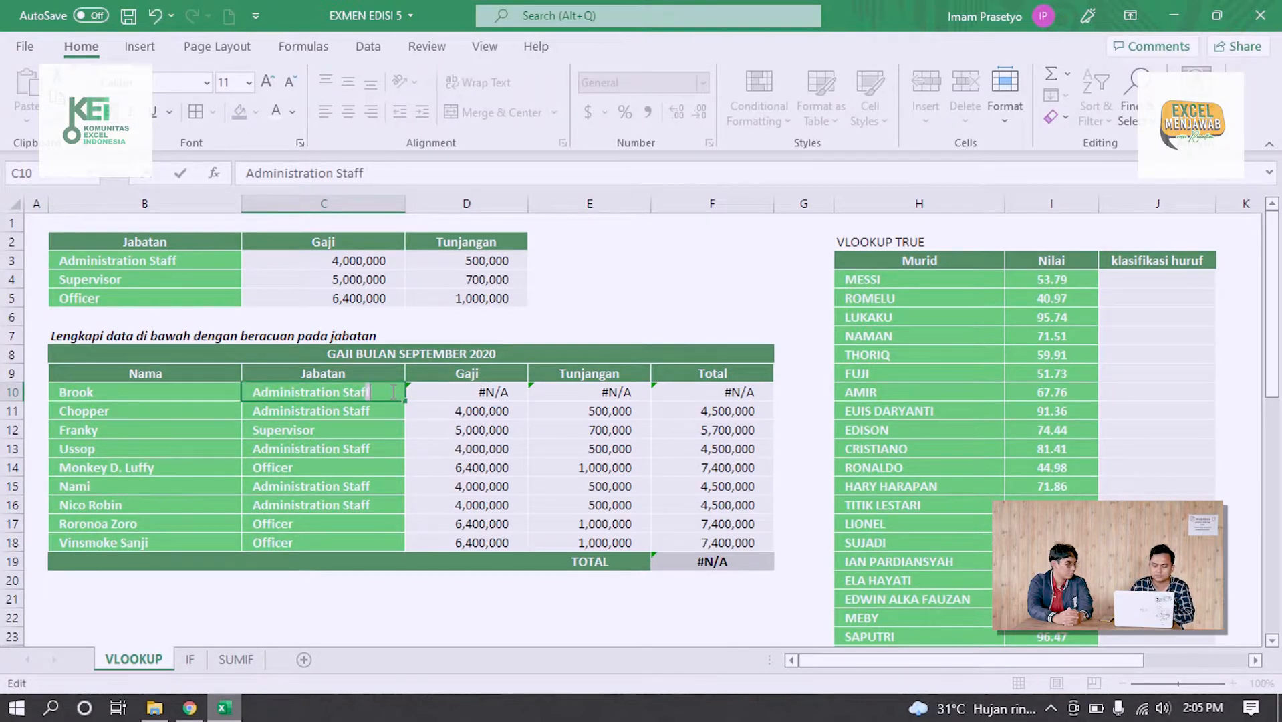
{"action": "key", "text": "Return"}
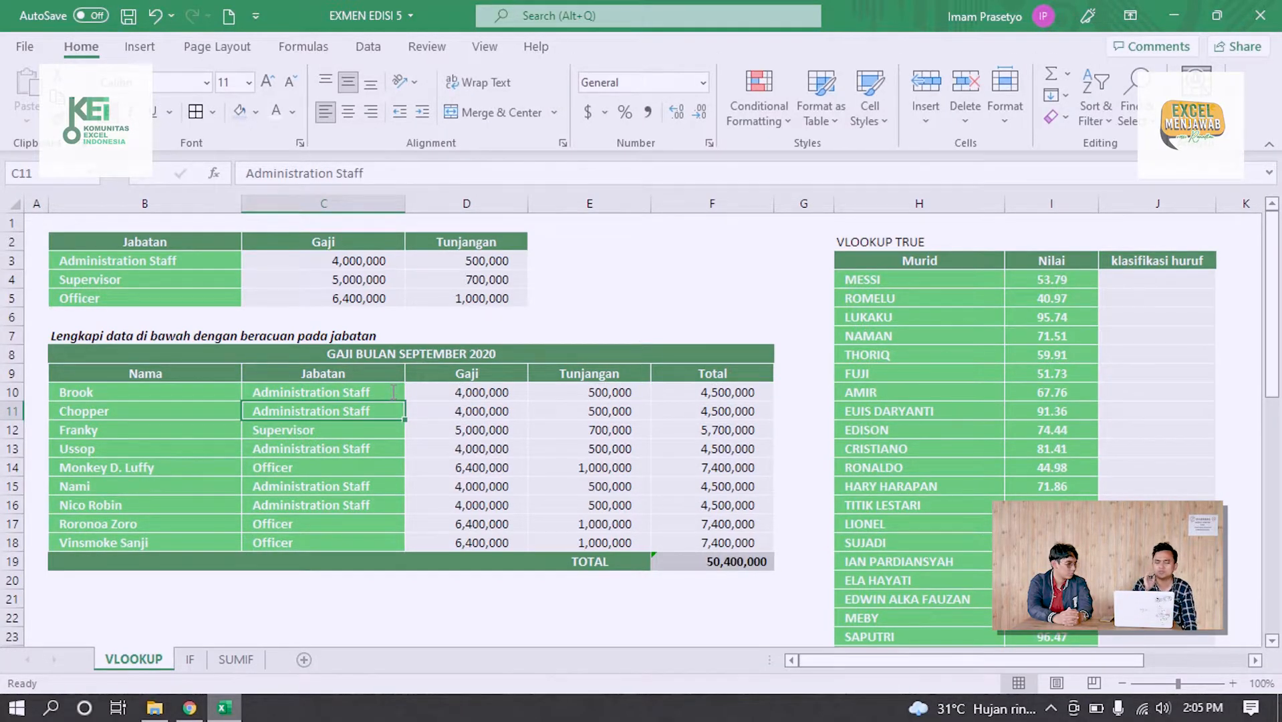
Examine the Murid, Nilai and klasifikasi huruf columns of the VLOOKUP TRUE table
{"action": "left_click", "coordinate": [522, 377]}
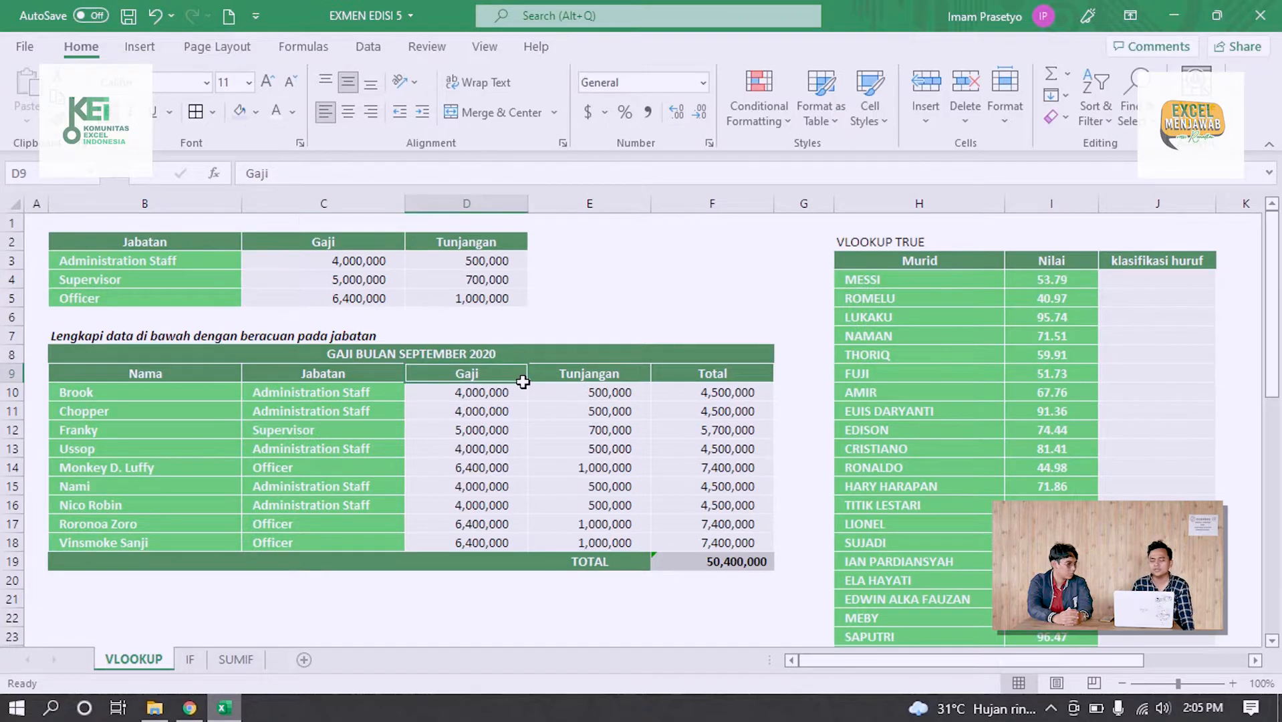
{"action": "left_click", "coordinate": [987, 306]}
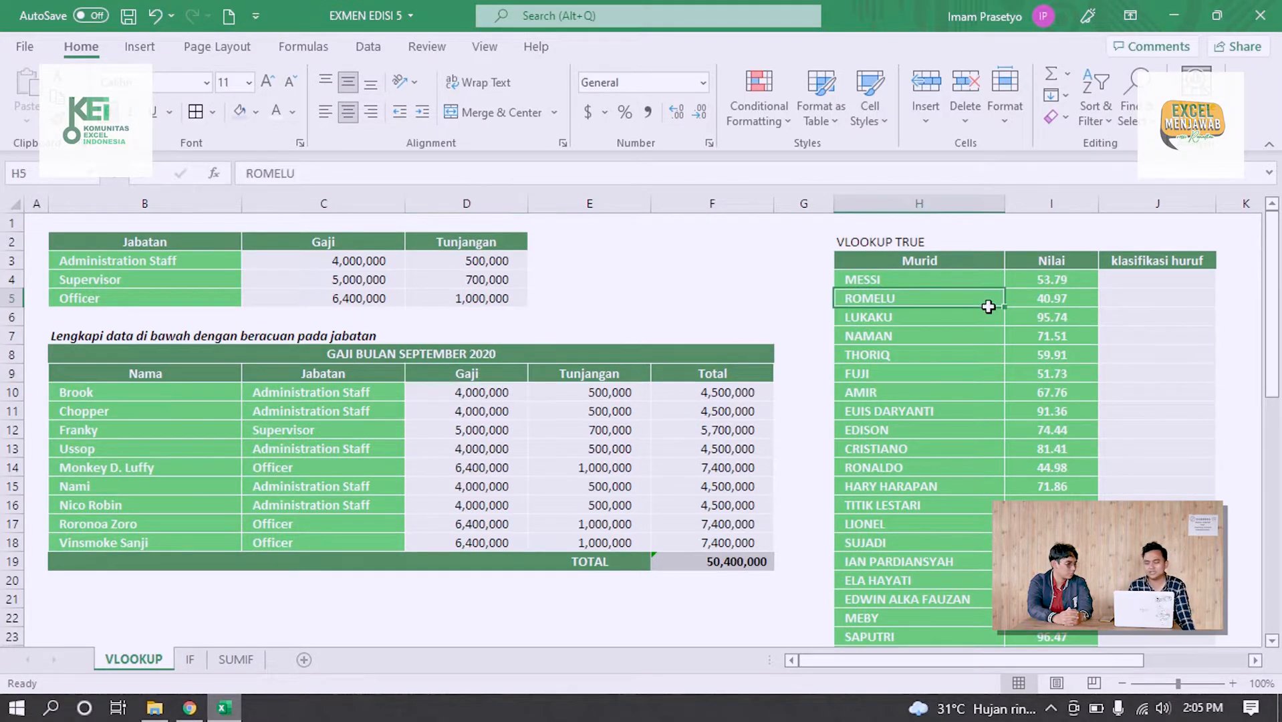
{"action": "left_click", "coordinate": [1097, 280]}
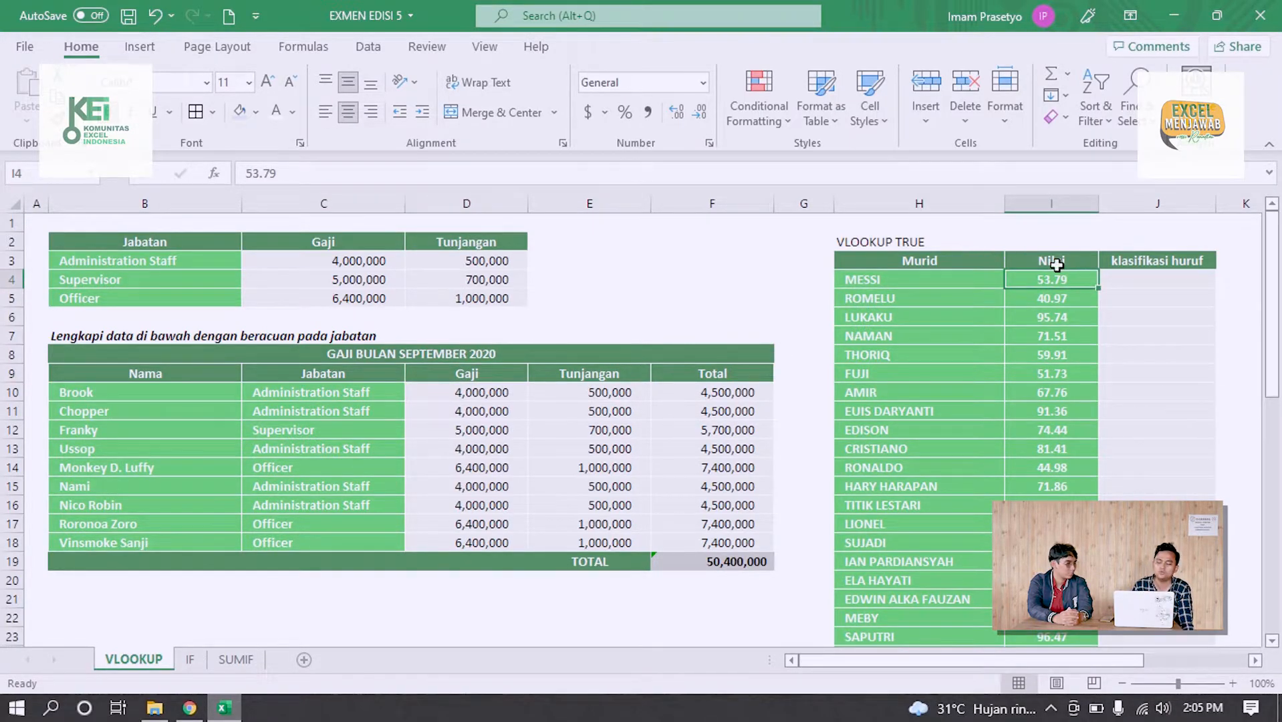
{"action": "left_click", "coordinate": [1126, 276]}
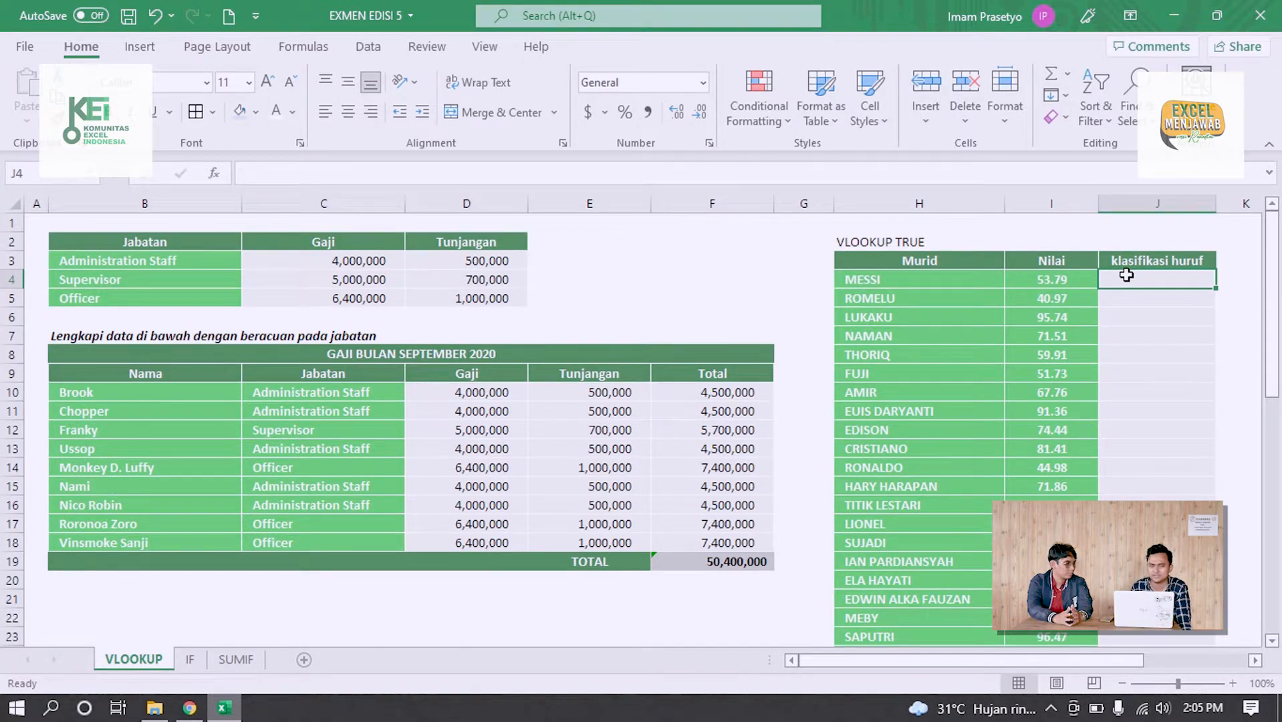
{"action": "left_click", "coordinate": [1082, 279]}
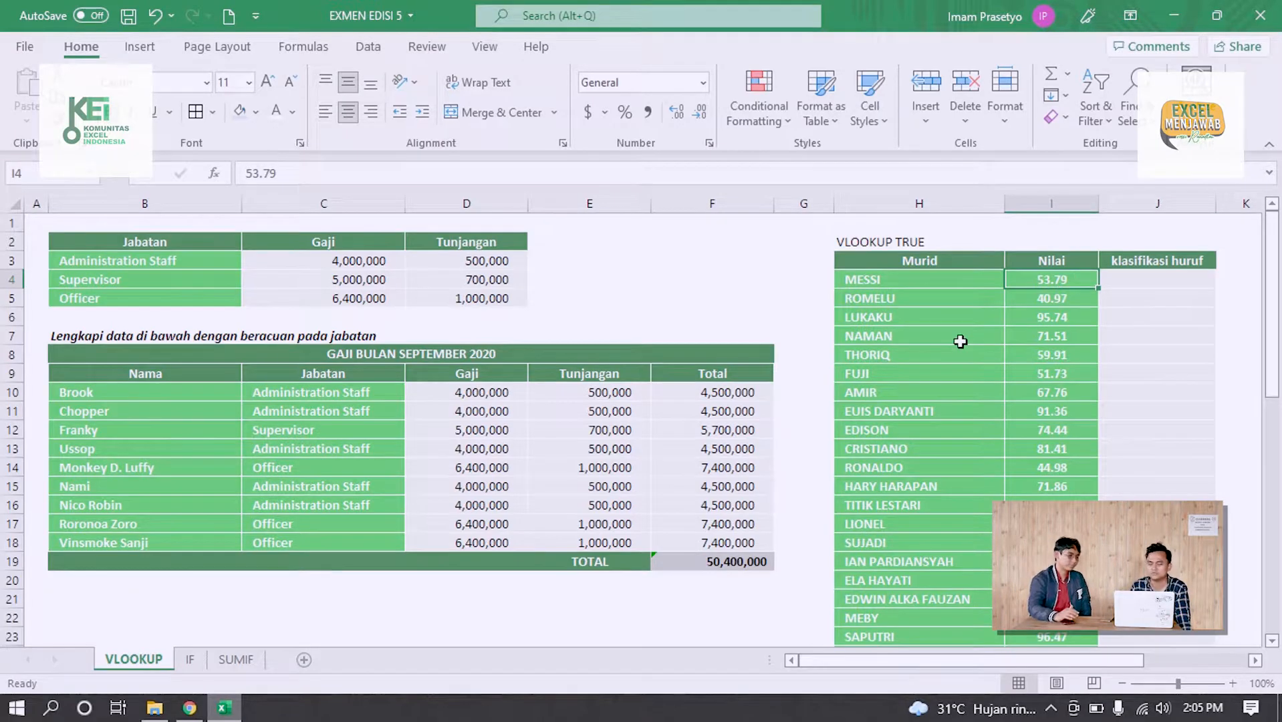
{"action": "scroll", "coordinate": [958, 338], "scroll_direction": "right", "scroll_amount": 2}
{"action": "scroll", "coordinate": [889, 321], "scroll_direction": "right", "scroll_amount": 4}
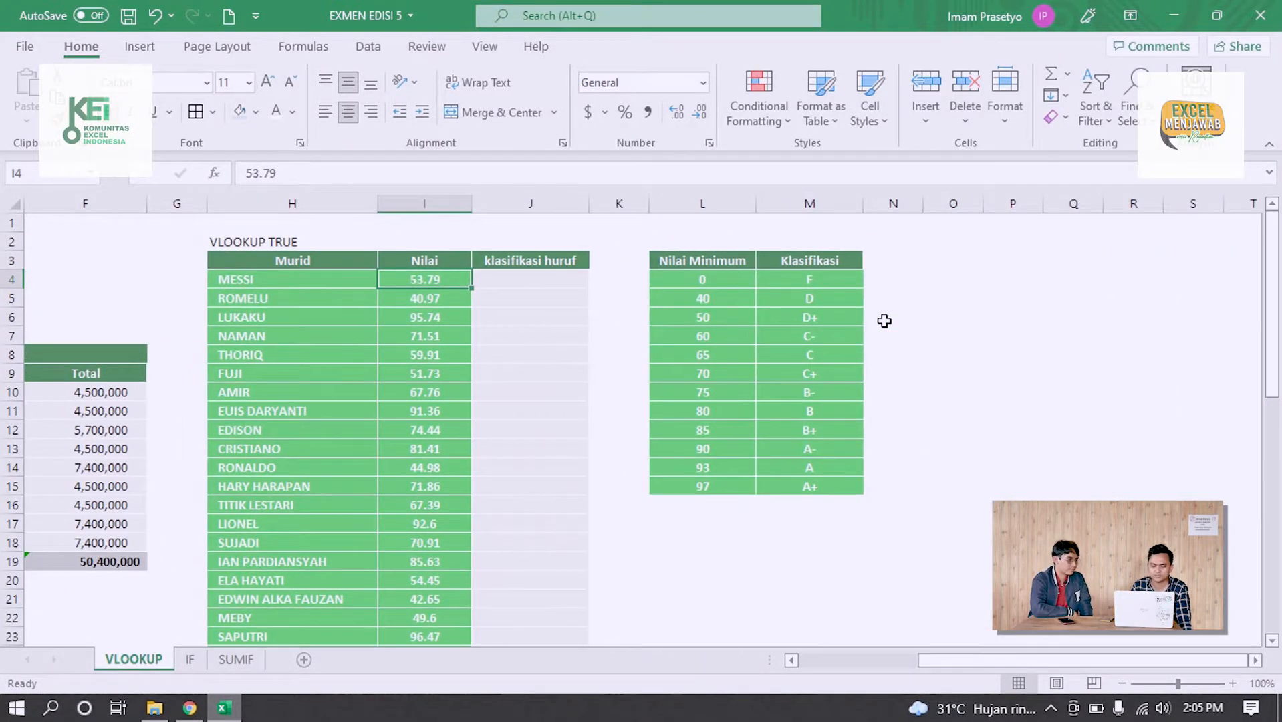
{"action": "scroll", "coordinate": [884, 321], "scroll_direction": "left", "scroll_amount": 1}
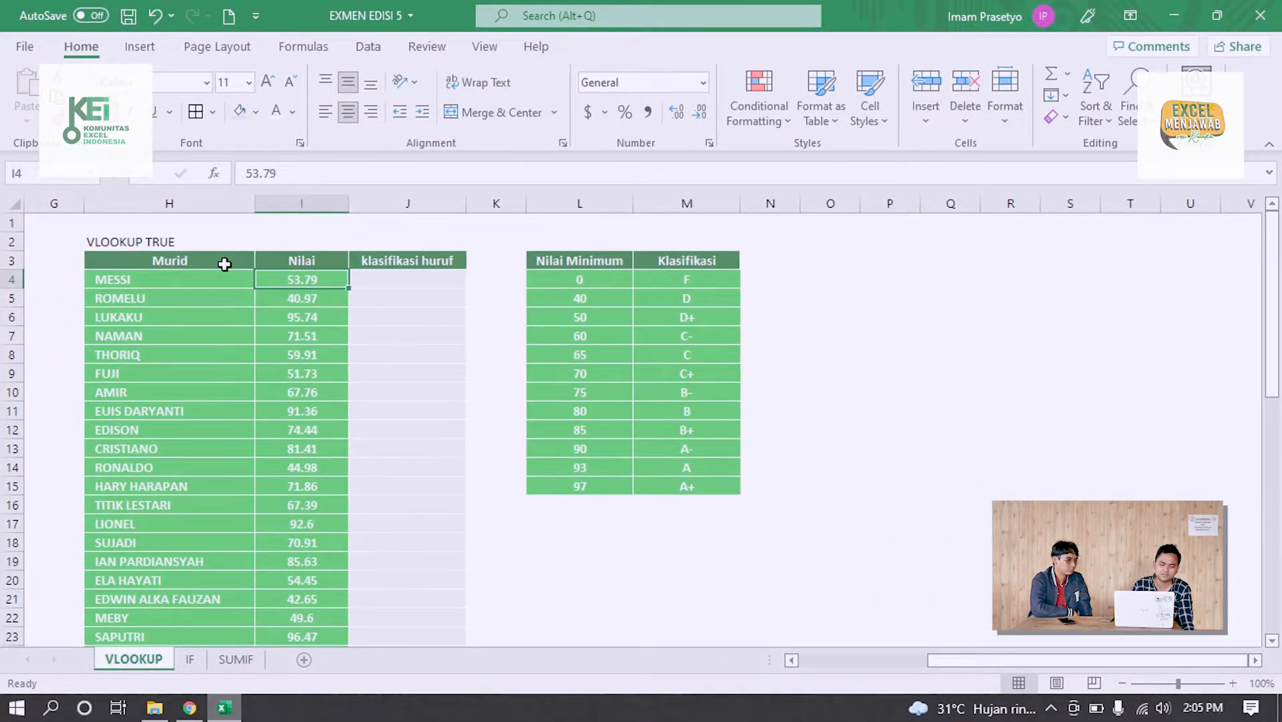
{"action": "left_click_drag", "start_coordinate": [224, 262], "coordinate": [202, 518]}
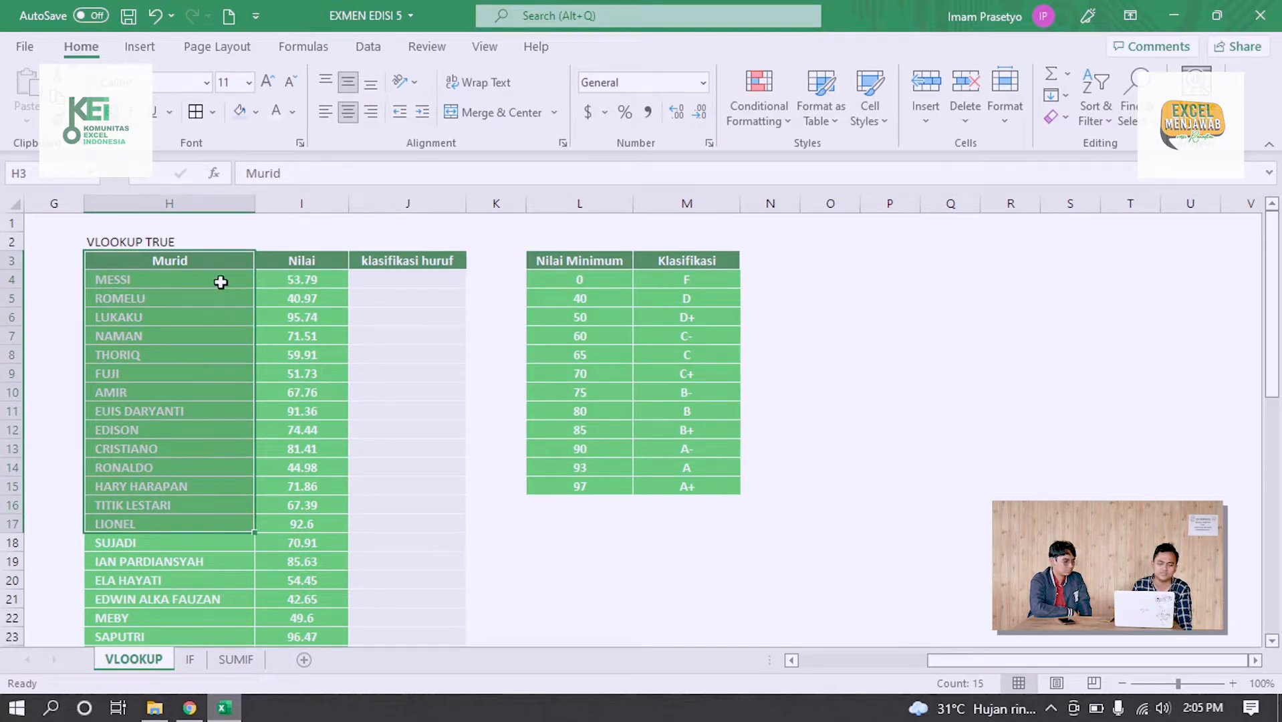
{"action": "left_click", "coordinate": [314, 264]}
{"action": "left_click_drag", "start_coordinate": [315, 264], "coordinate": [303, 561]}
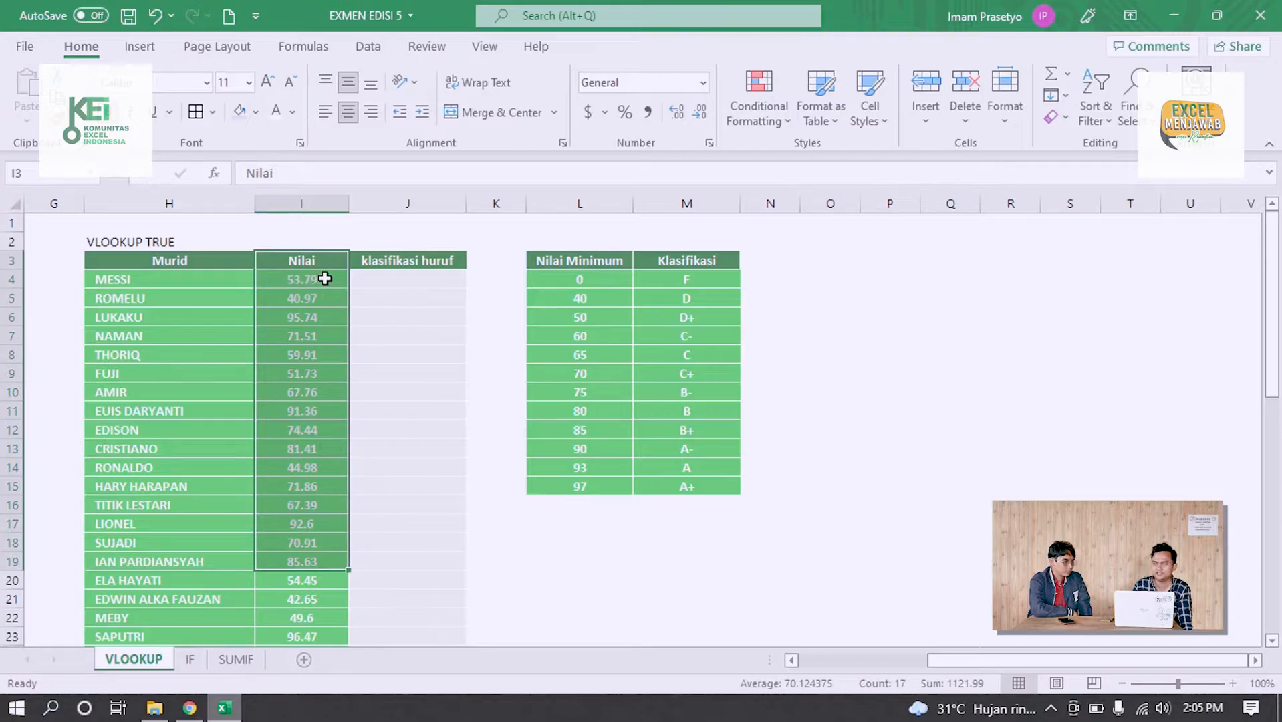
{"action": "left_click", "coordinate": [400, 274]}
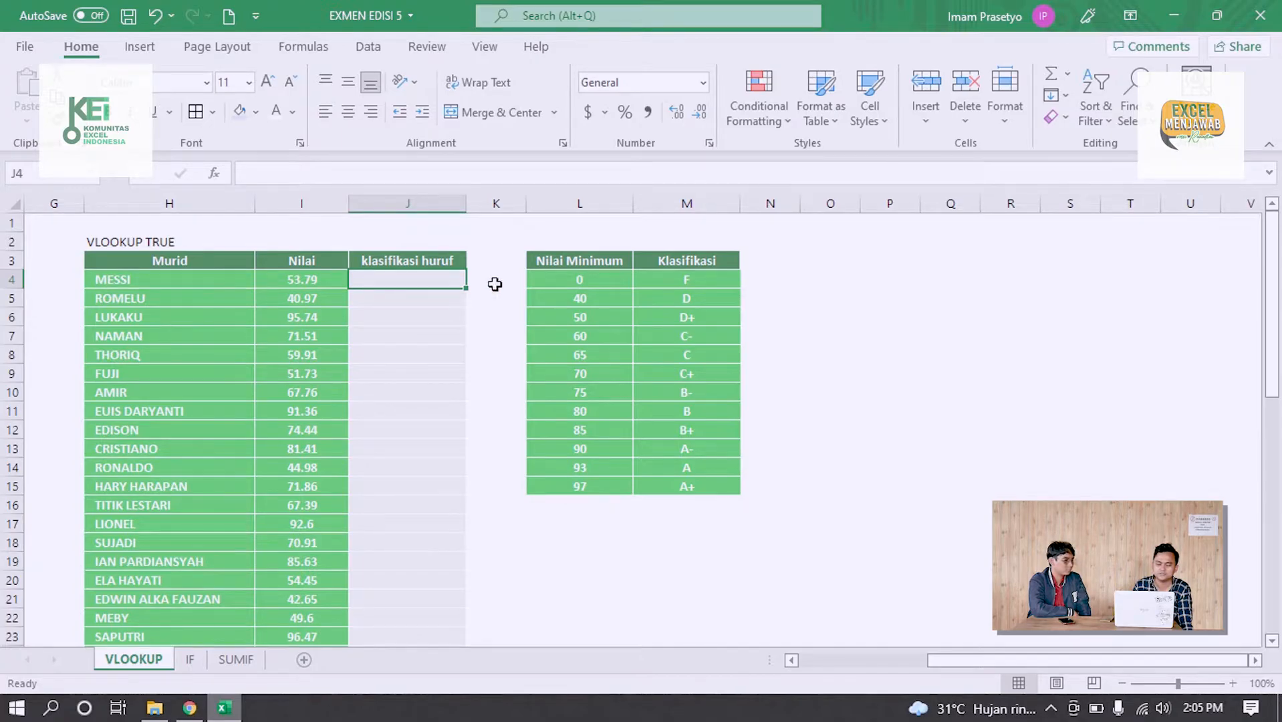
Examine how each Nilai Minimum threshold in column L pairs with its Klasifikasi letter in column M
{"action": "left_click", "coordinate": [593, 280]}
{"action": "left_click", "coordinate": [695, 278]}
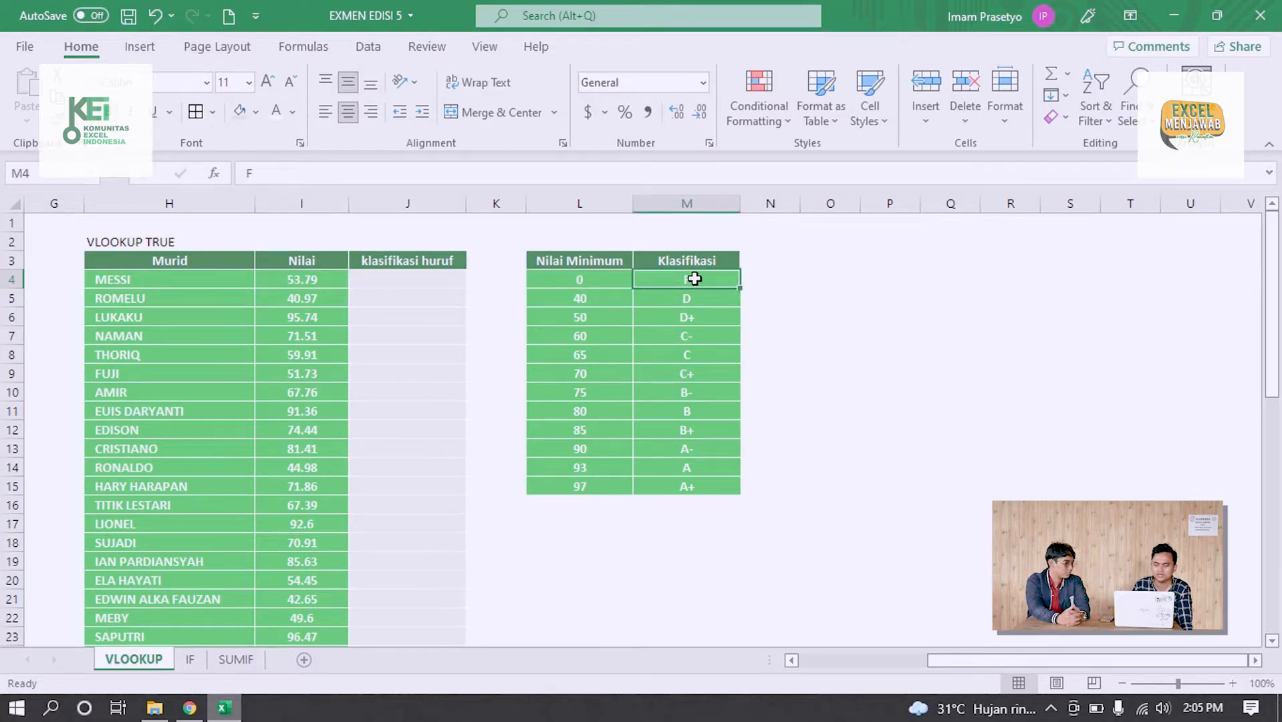
{"action": "left_click", "coordinate": [601, 299]}
{"action": "left_click", "coordinate": [655, 298]}
{"action": "left_click", "coordinate": [613, 315]}
{"action": "left_click", "coordinate": [678, 316]}
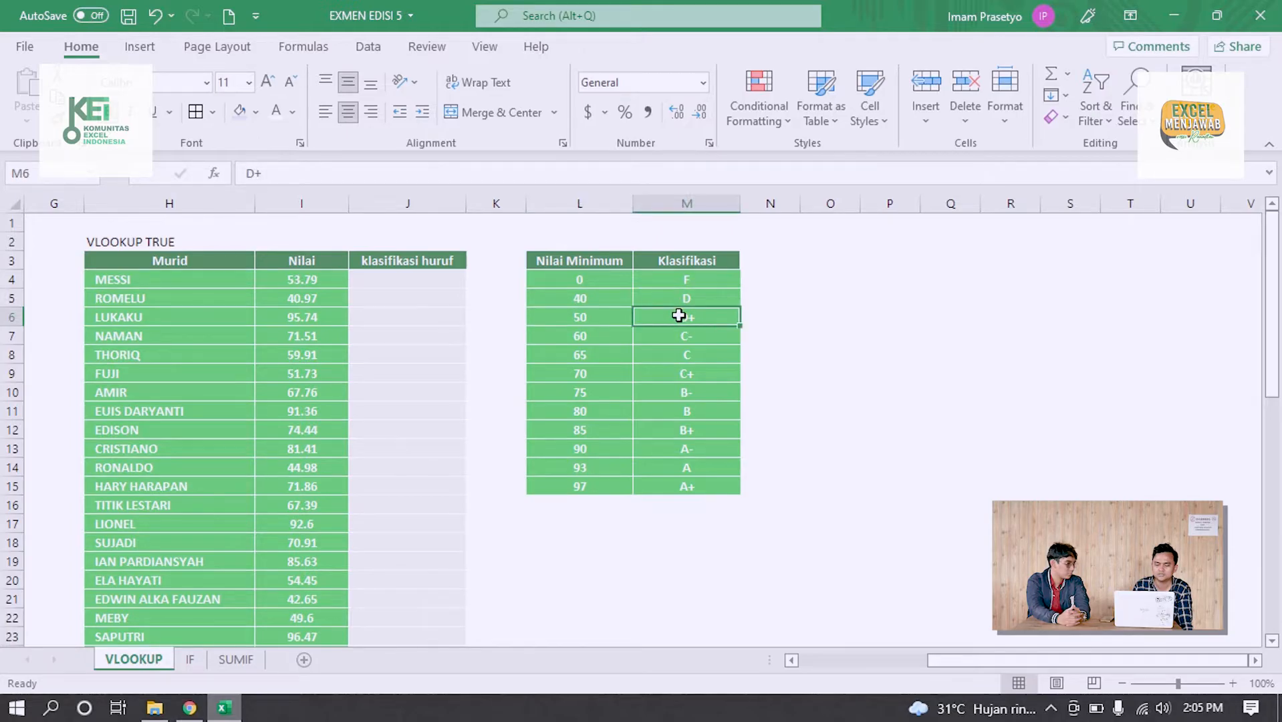
{"action": "left_click", "coordinate": [609, 485]}
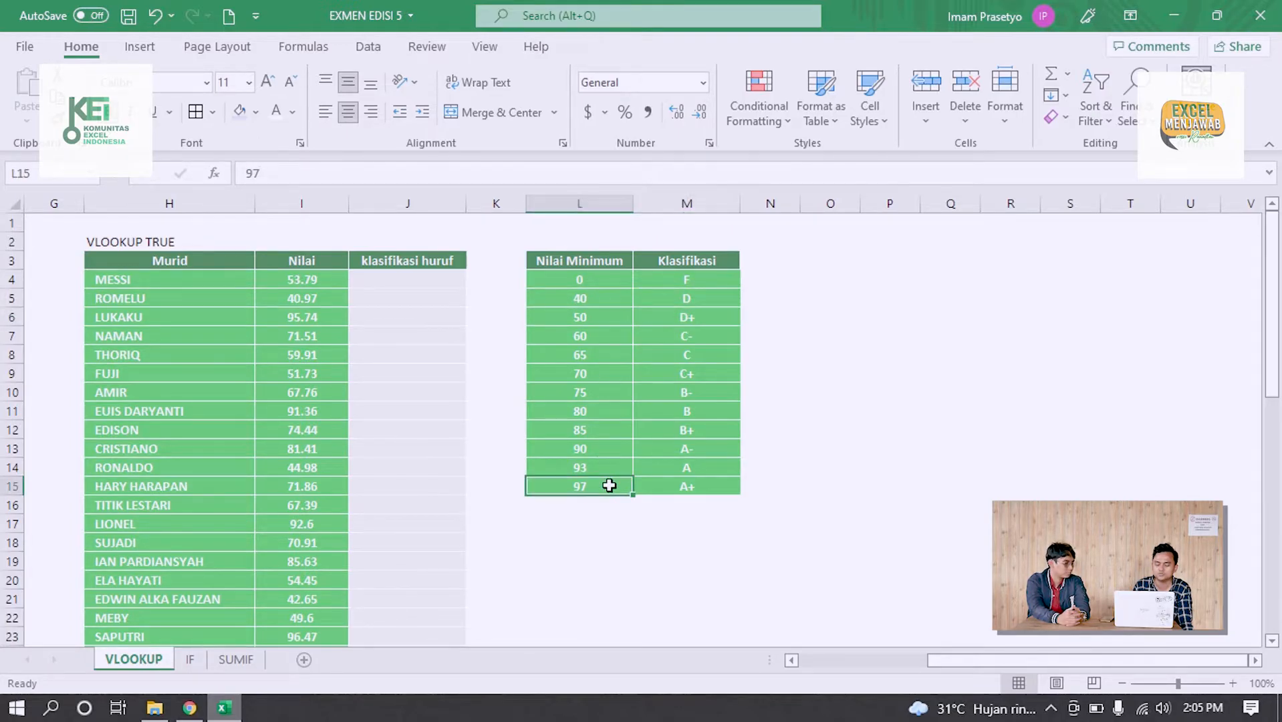
{"action": "left_click", "coordinate": [689, 485]}
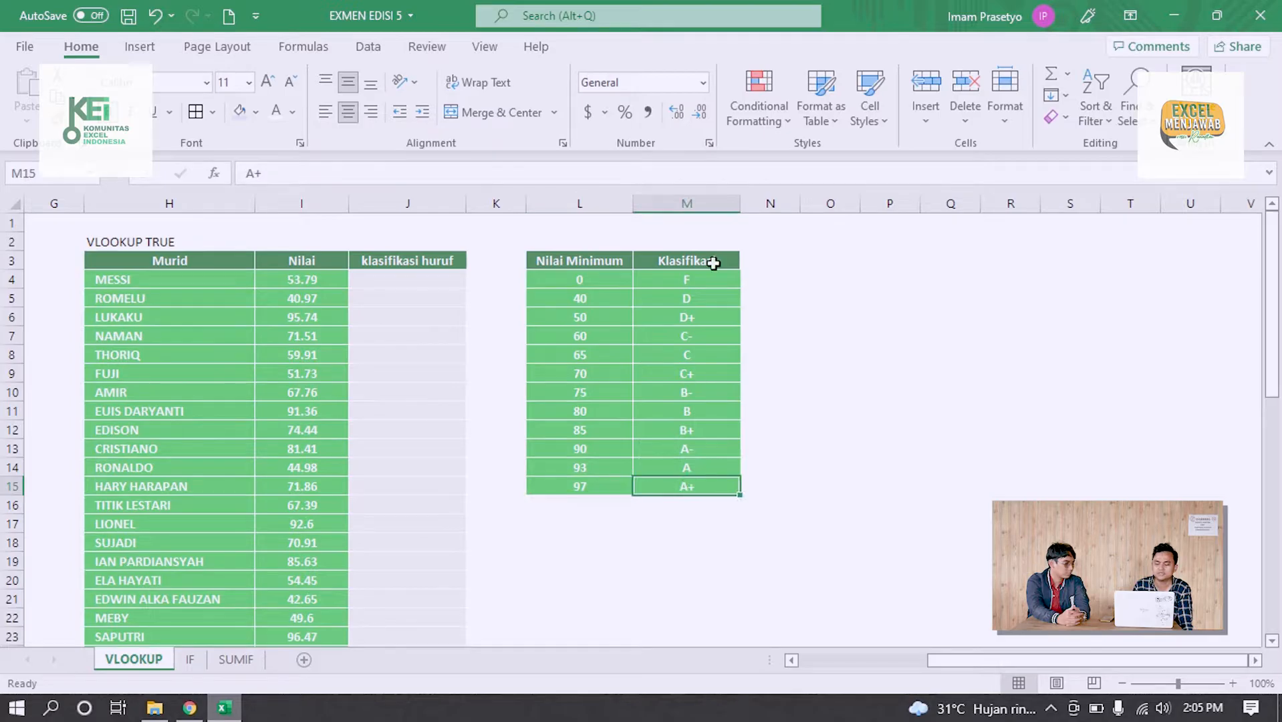
Compare the Nilai Minimum thresholds in L4:L15 with the students' Nilai scores in I4:I14
{"action": "left_click", "coordinate": [607, 283]}
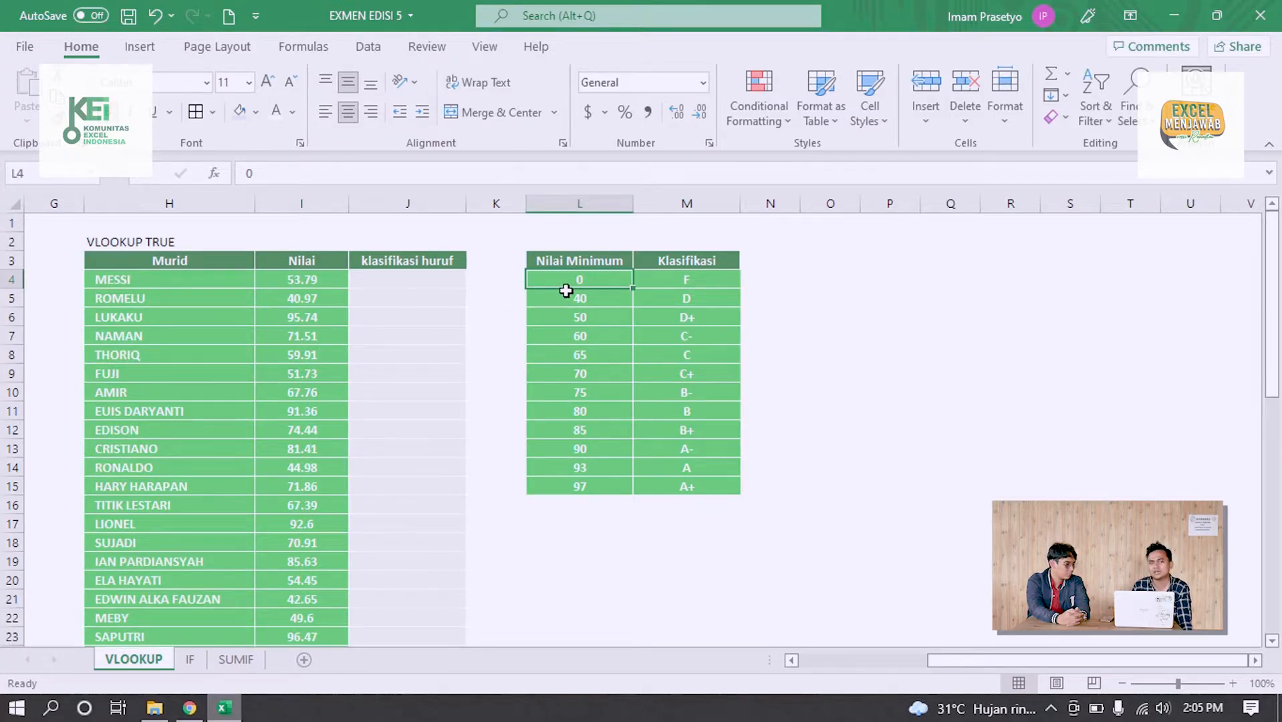
{"action": "left_click_drag", "start_coordinate": [586, 298], "coordinate": [576, 486]}
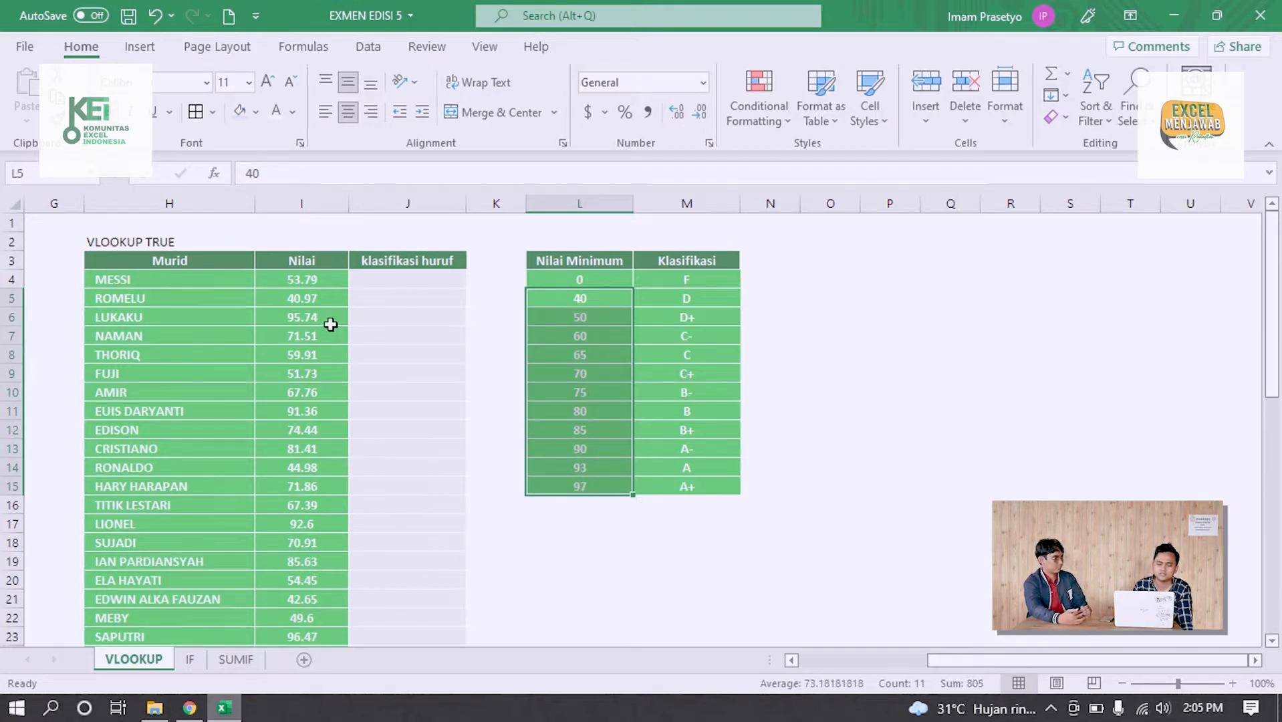
{"action": "left_click_drag", "start_coordinate": [302, 279], "coordinate": [308, 468]}
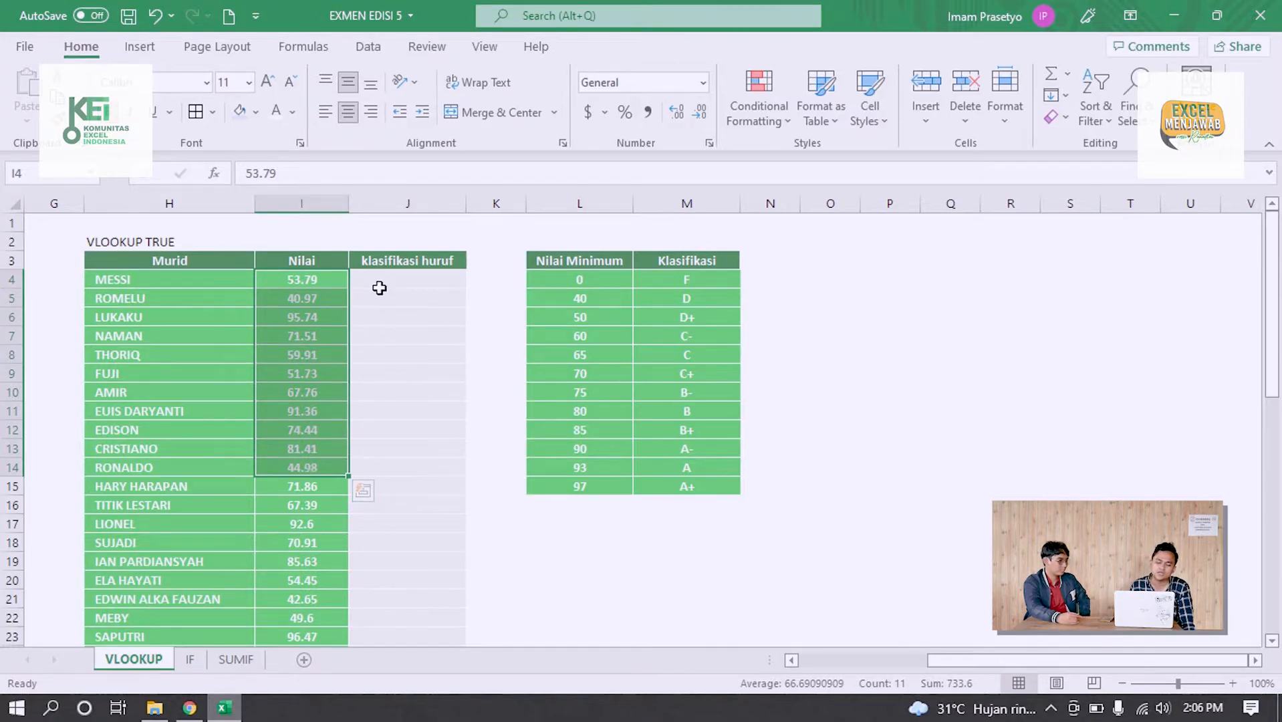
Begin a VLOOKUP formula in J4 with lookup value I4 and the absolute table range $L$3:$M$15
{"action": "left_click", "coordinate": [375, 284]}
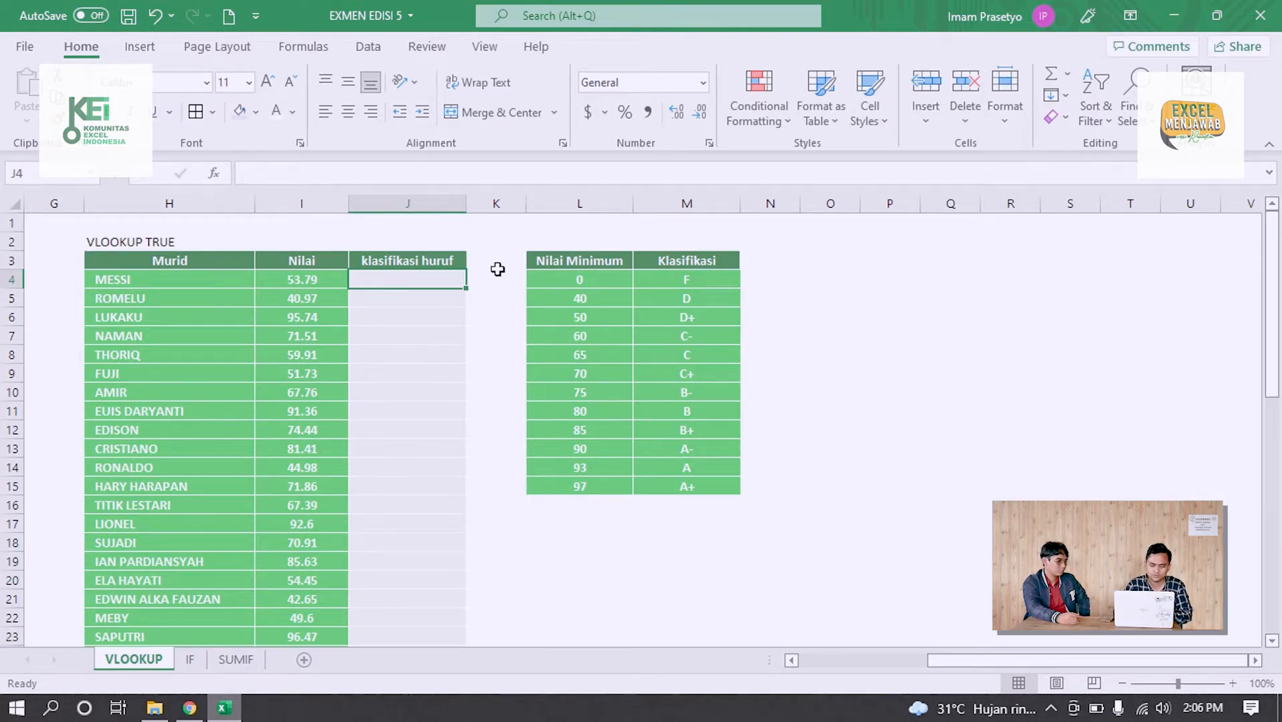
{"action": "type", "text": "=v"}
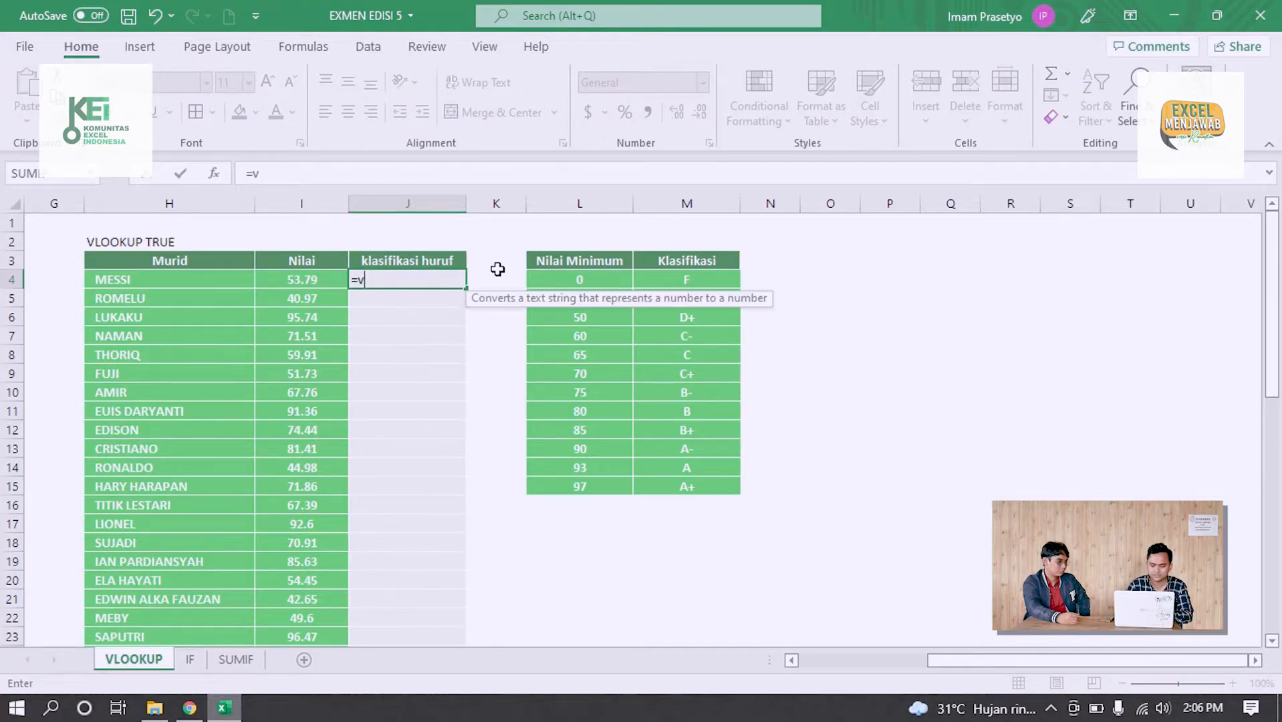
{"action": "type", "text": "lookup("}
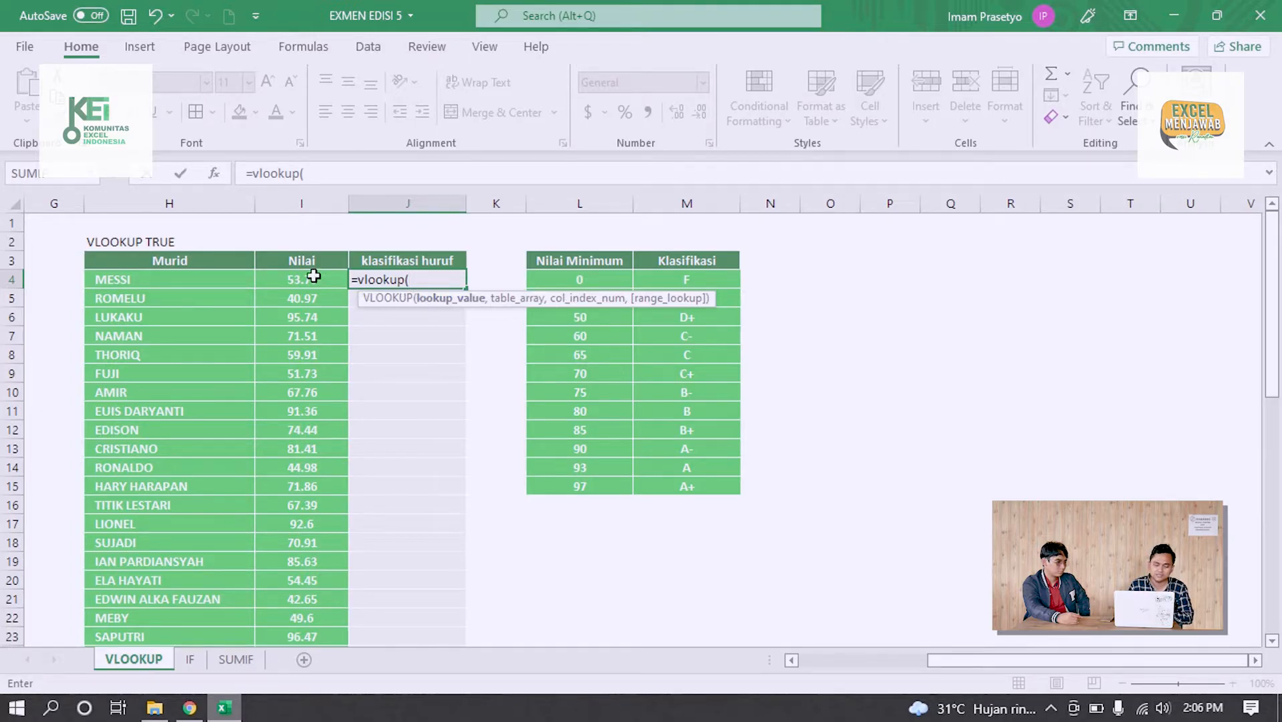
{"action": "left_click", "coordinate": [273, 278]}
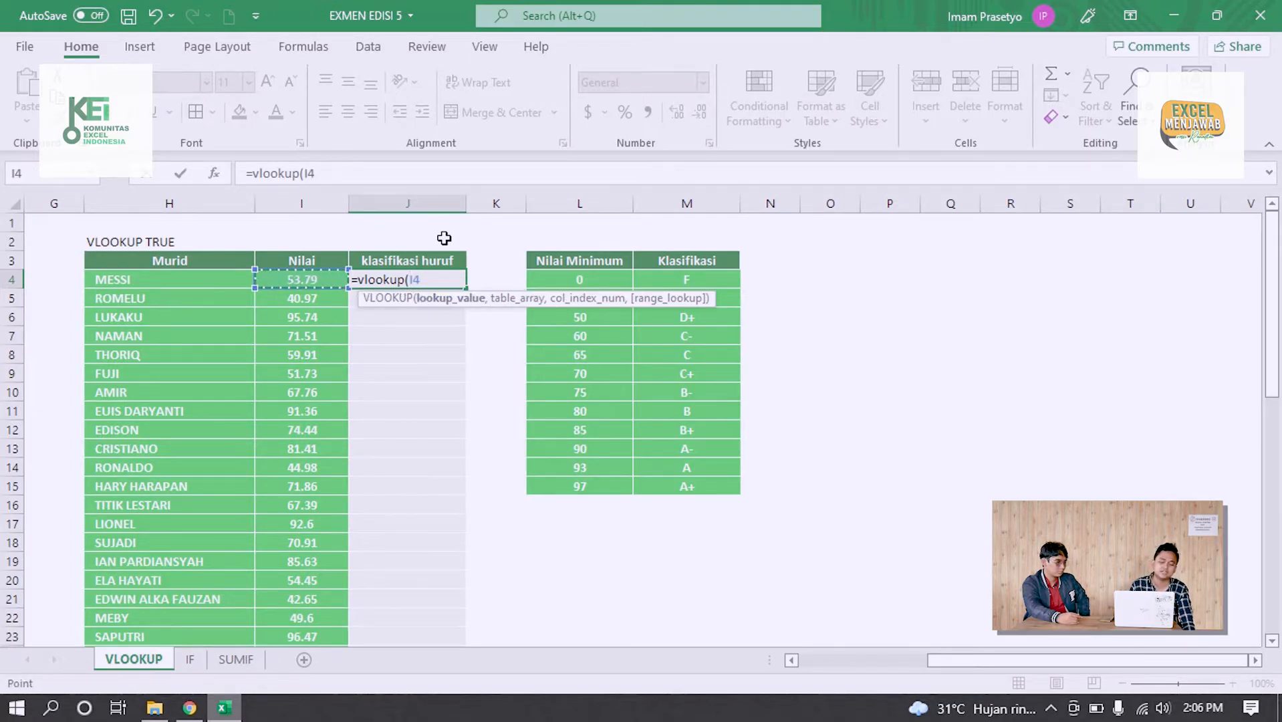
{"action": "type", "text": ","}
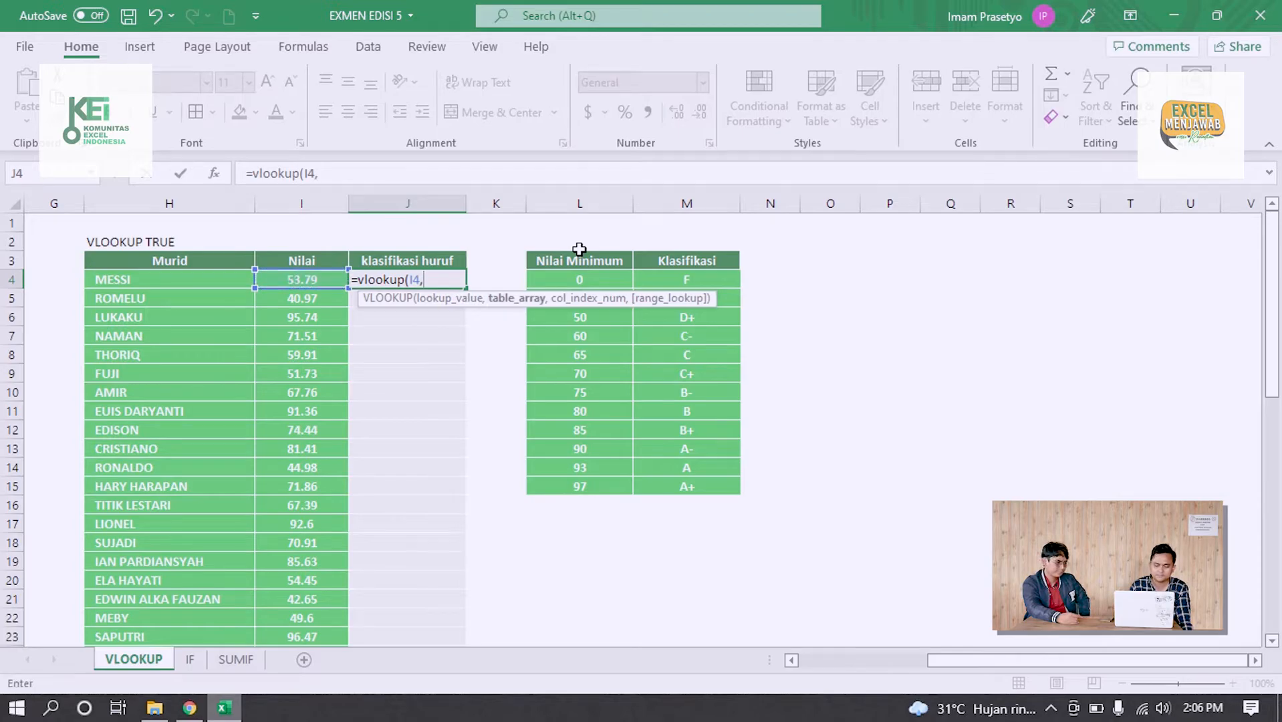
{"action": "left_click", "coordinate": [596, 259]}
{"action": "left_click_drag", "start_coordinate": [595, 259], "coordinate": [671, 486]}
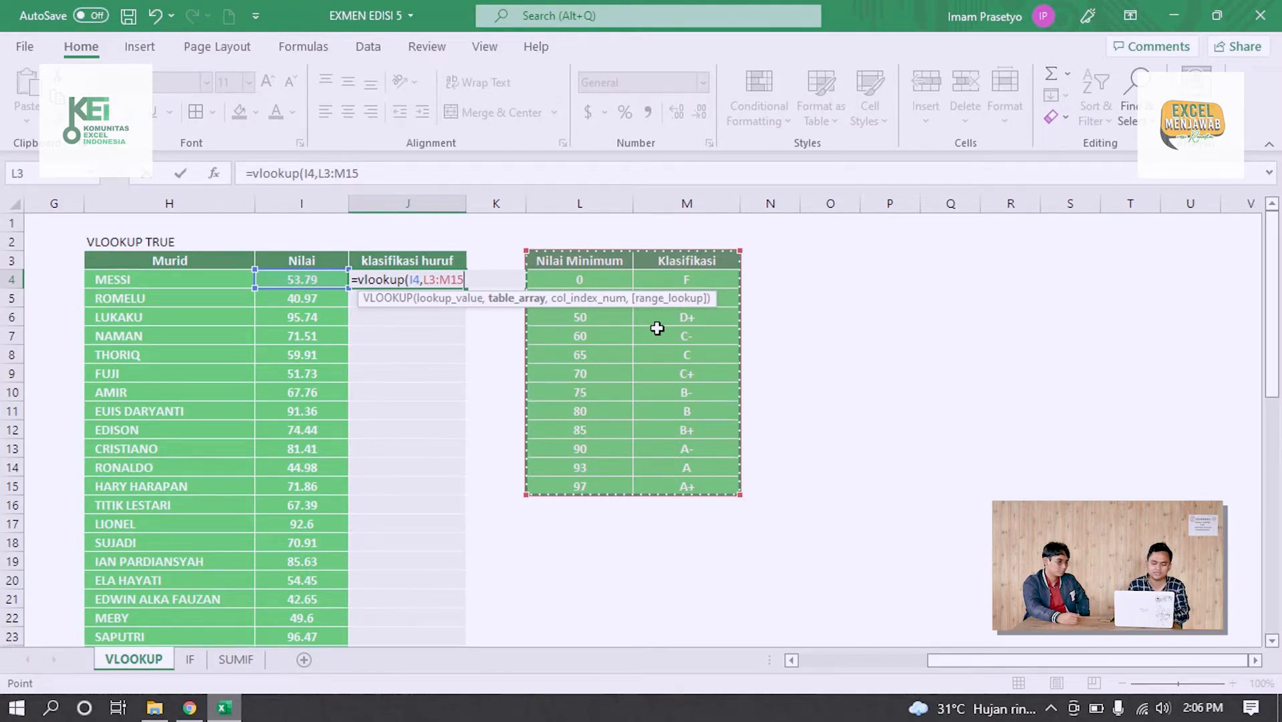
{"action": "key", "text": "F4"}
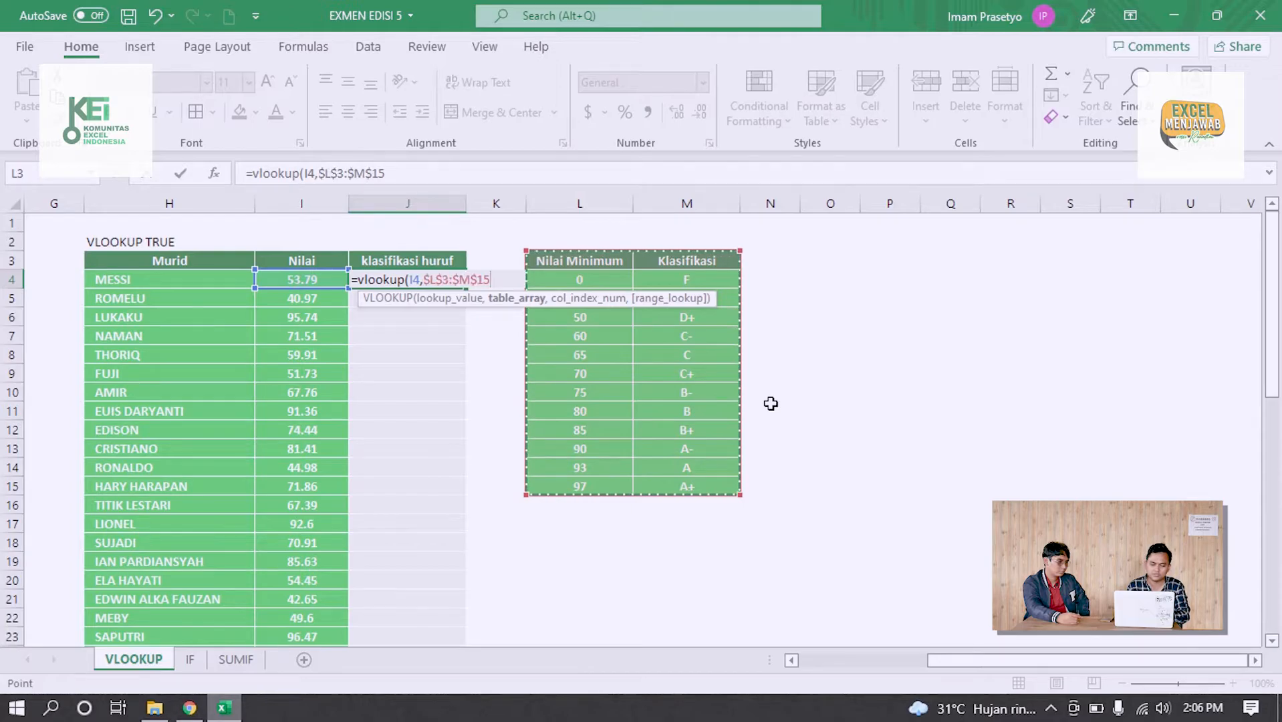
Complete the J4 VLOOKUP formula with column index 2 and range lookup 1 for an approximate match
{"action": "type", "text": ",2"}
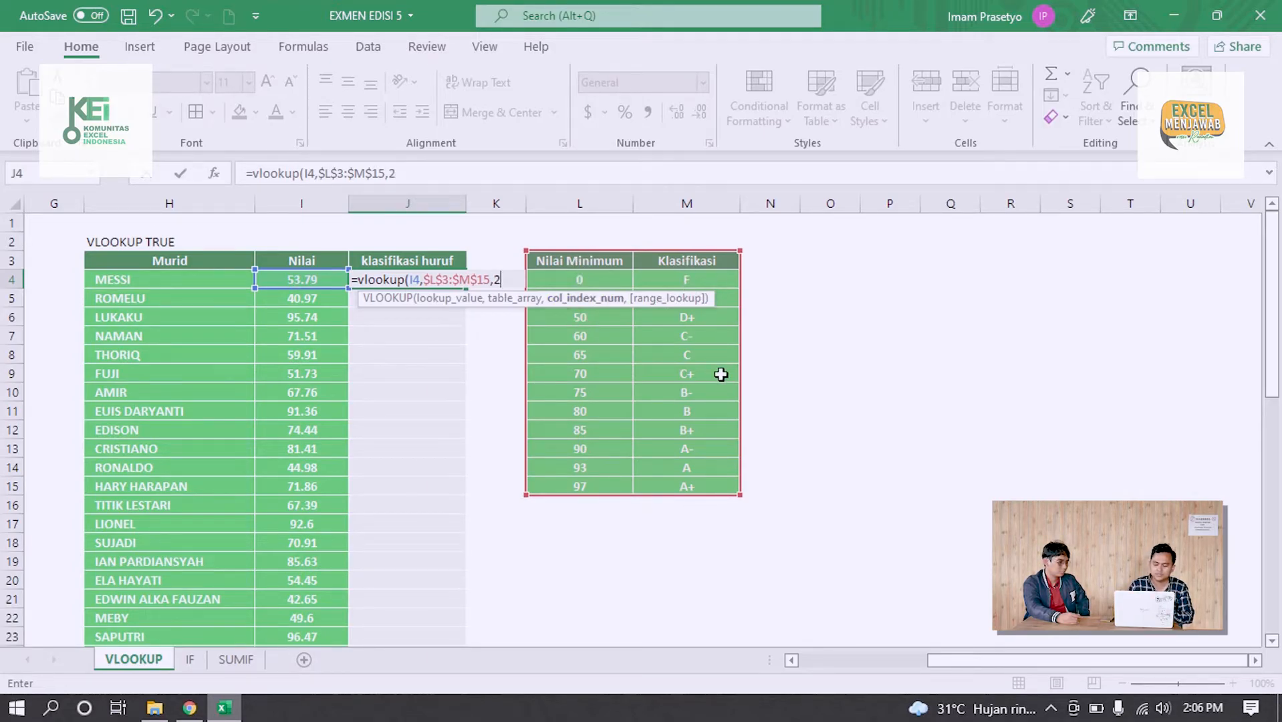
{"action": "type", "text": ","}
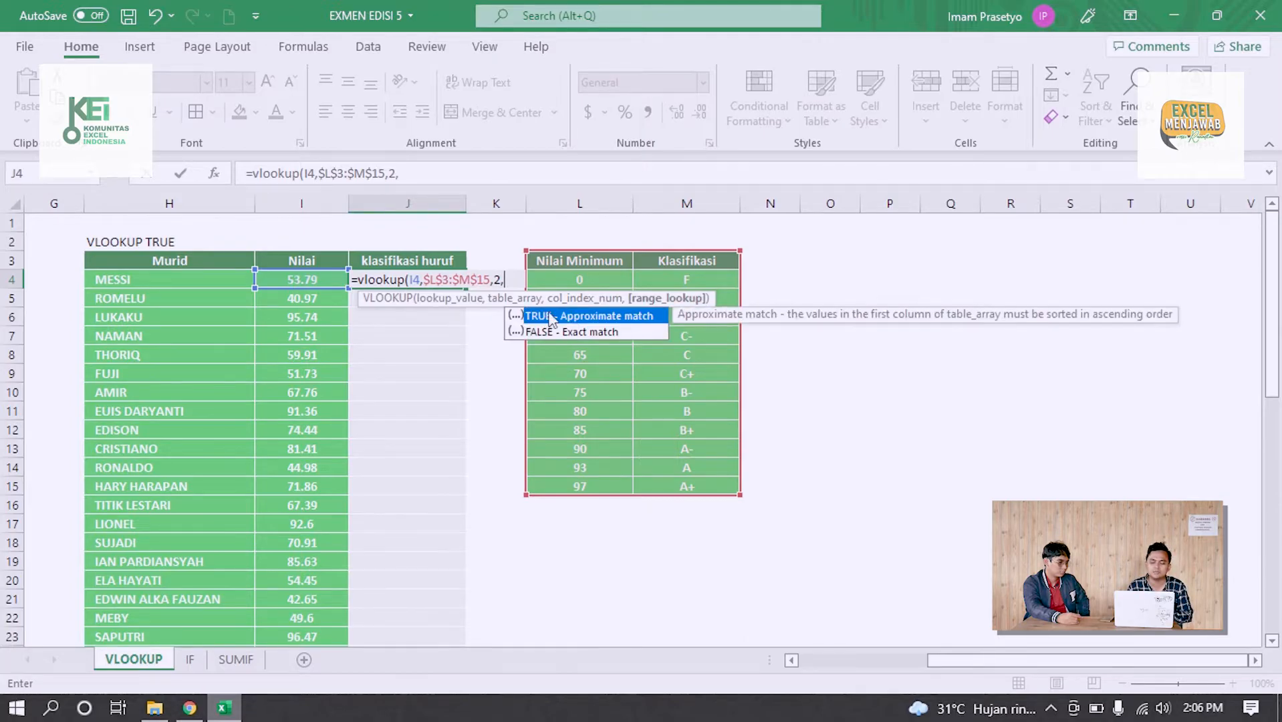
{"action": "type", "text": "trues"}
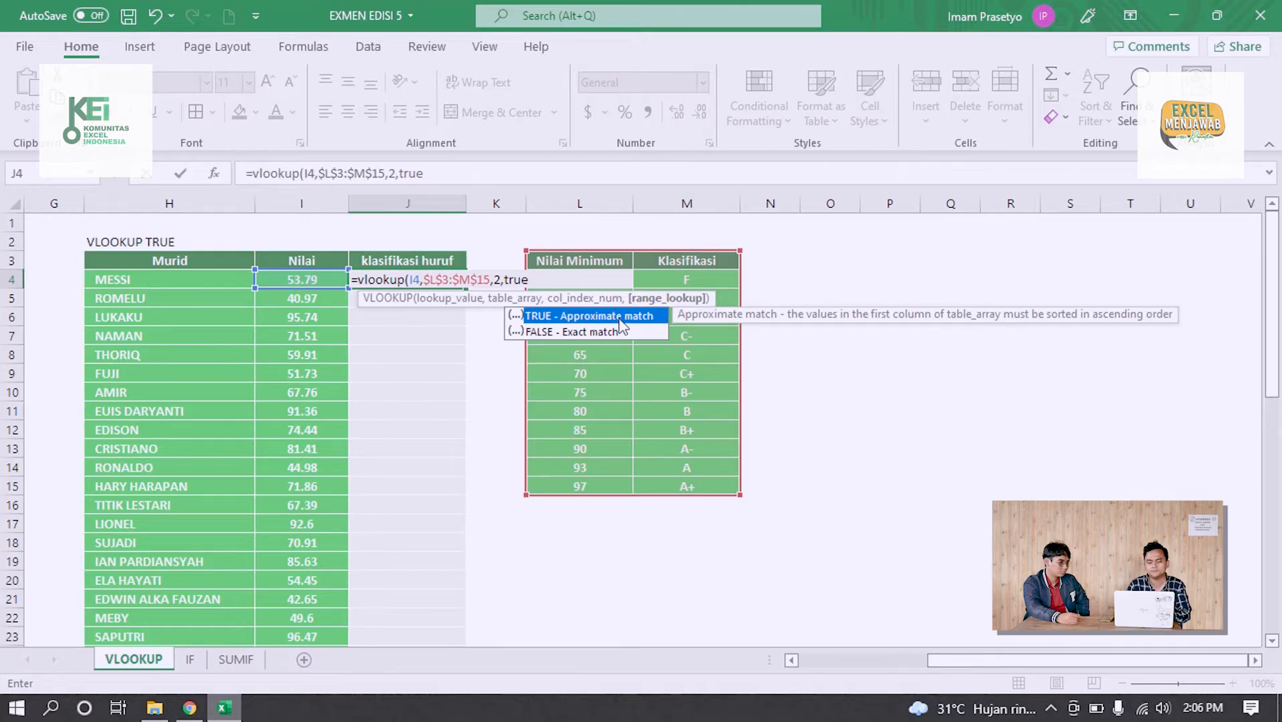
{"action": "key", "text": "BackSpace"}
{"action": "key", "text": "BackSpace"}
{"action": "key", "text": "BackSpace"}
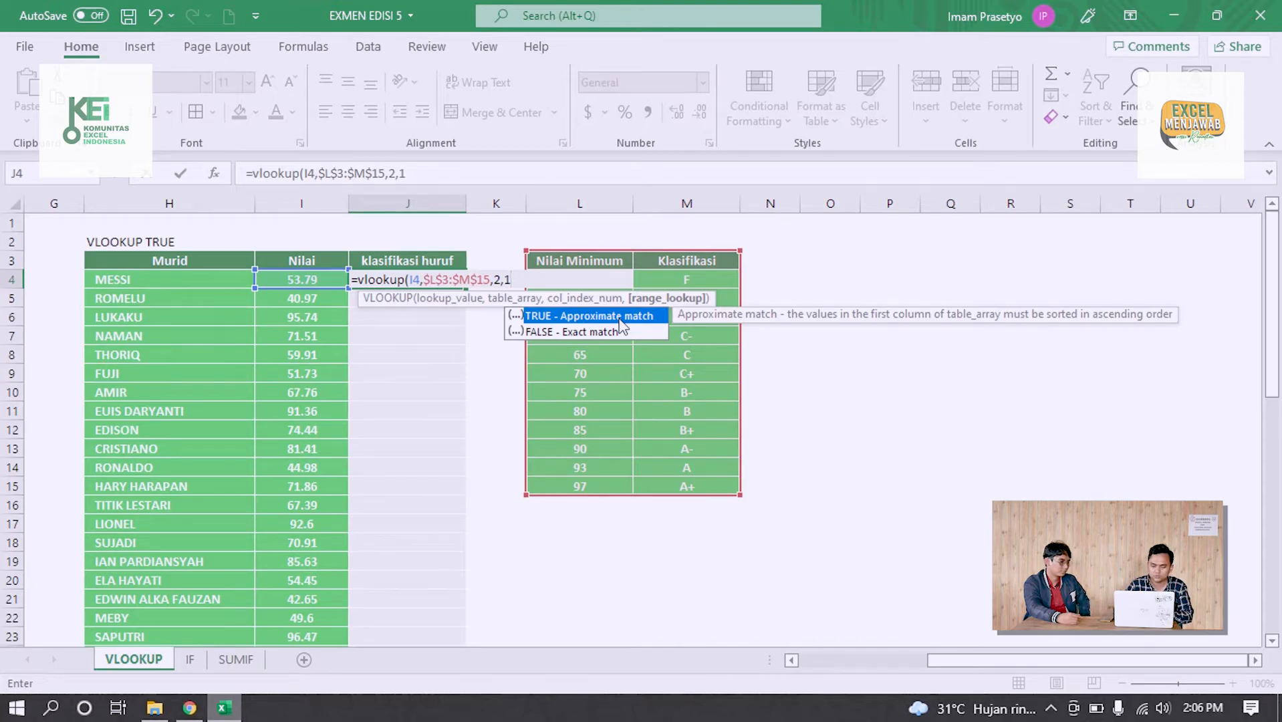
{"action": "type", "text": ")"}
{"action": "key", "text": "Return"}
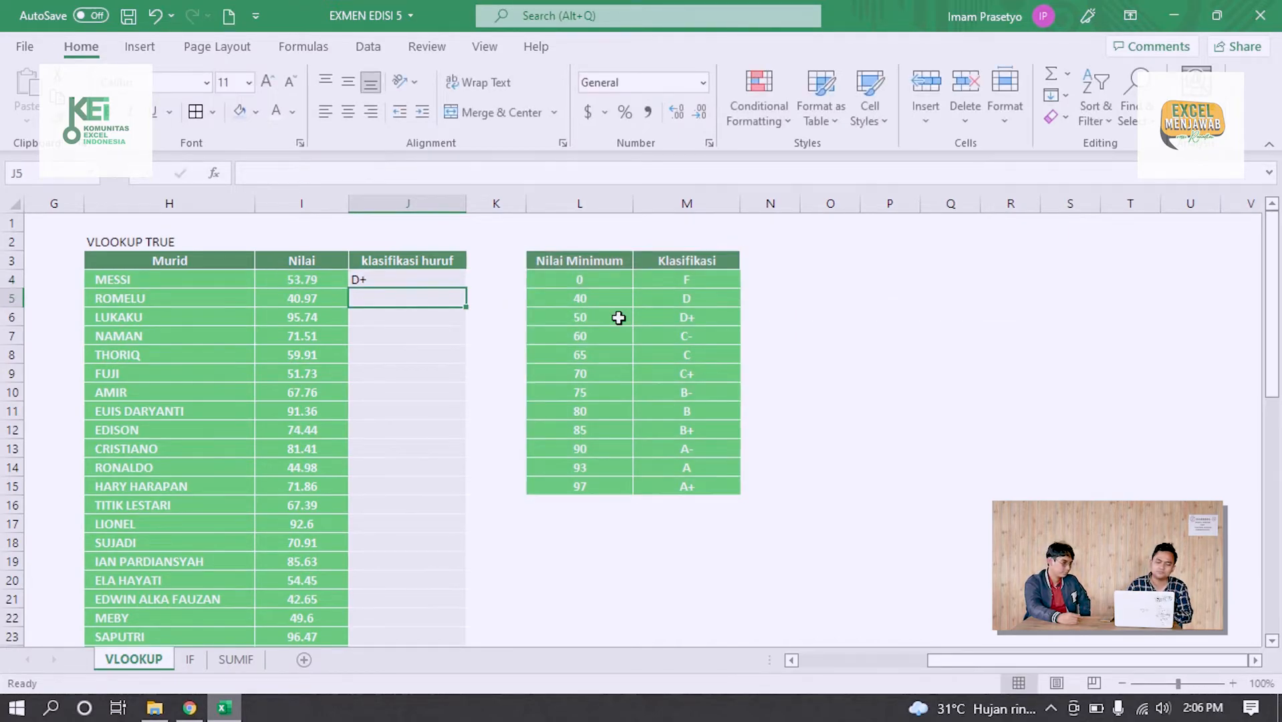
Center the J4 result horizontally and fill its VLOOKUP formula down the klasifikasi huruf column through J52
{"action": "left_click", "coordinate": [427, 279]}
{"action": "left_click", "coordinate": [353, 113]}
{"action": "left_click_drag", "start_coordinate": [469, 288], "coordinate": [434, 621]}
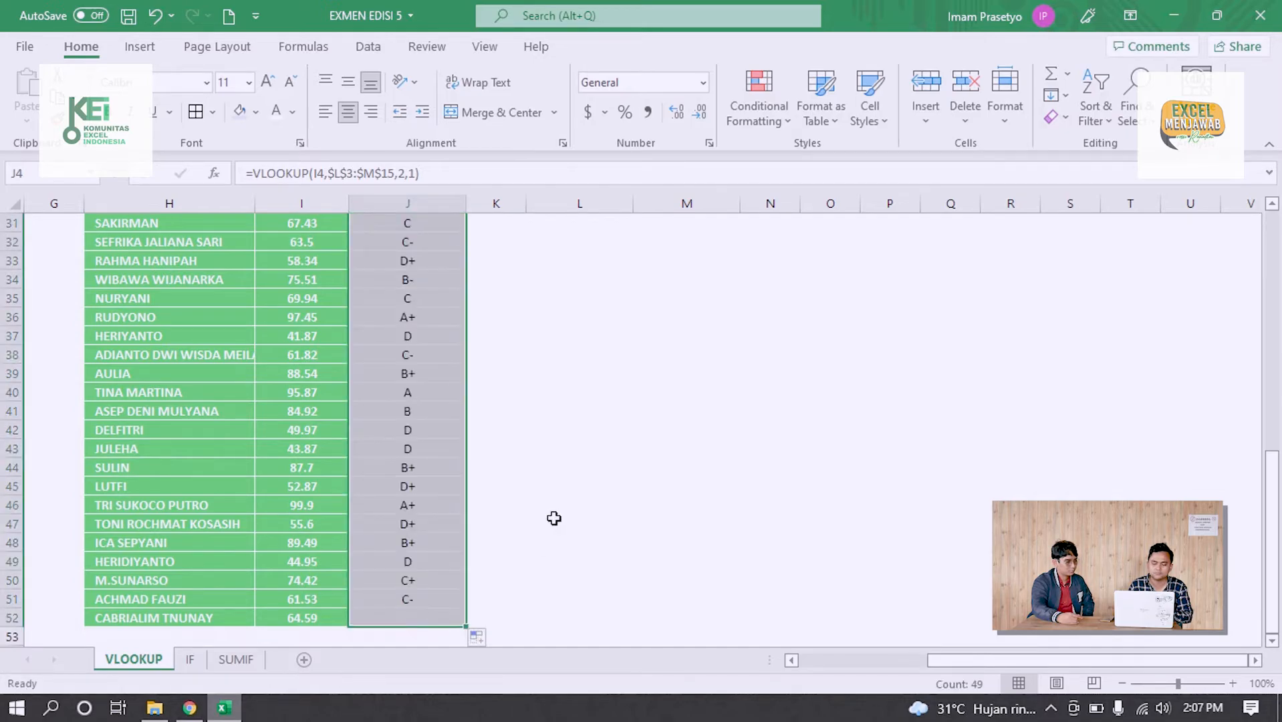
{"action": "left_click", "coordinate": [629, 454]}
Check the letter in J8 against the Nilai score in I8 and the matching Klasifikasi entry in M6
{"action": "scroll", "coordinate": [631, 456], "scroll_direction": "up", "scroll_amount": 10}
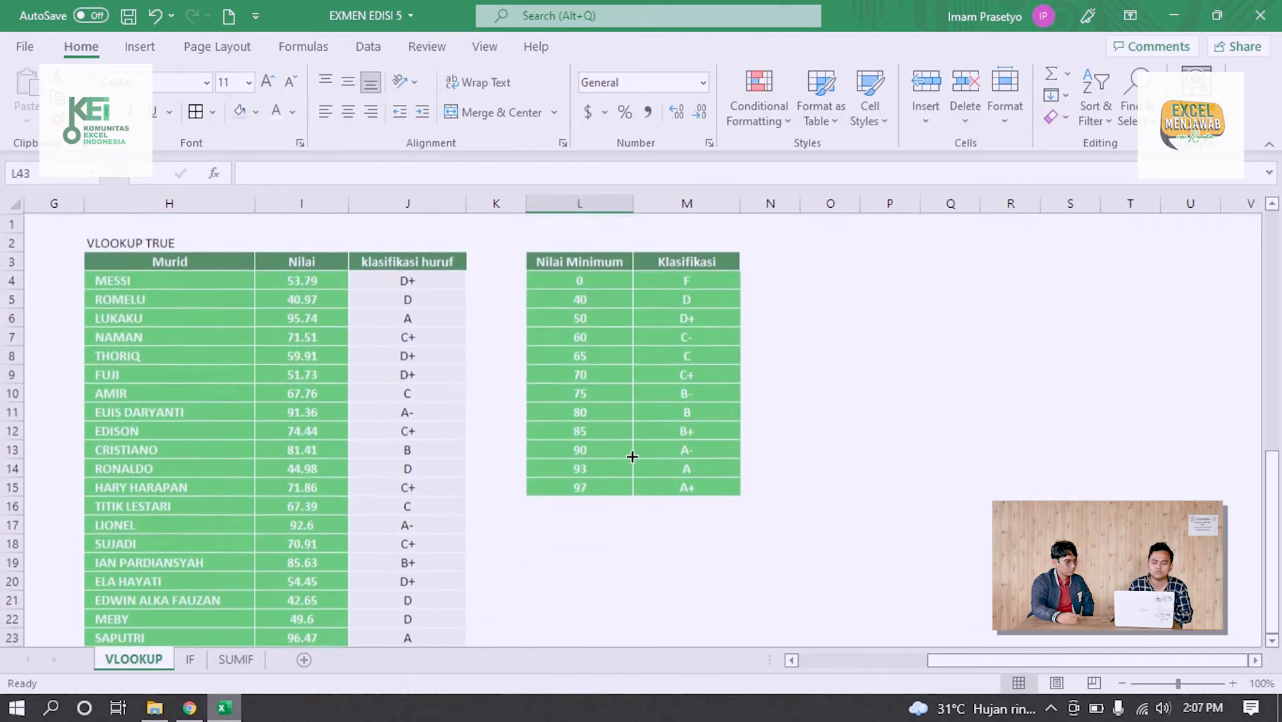
{"action": "left_click", "coordinate": [451, 360]}
{"action": "left_click", "coordinate": [578, 375]}
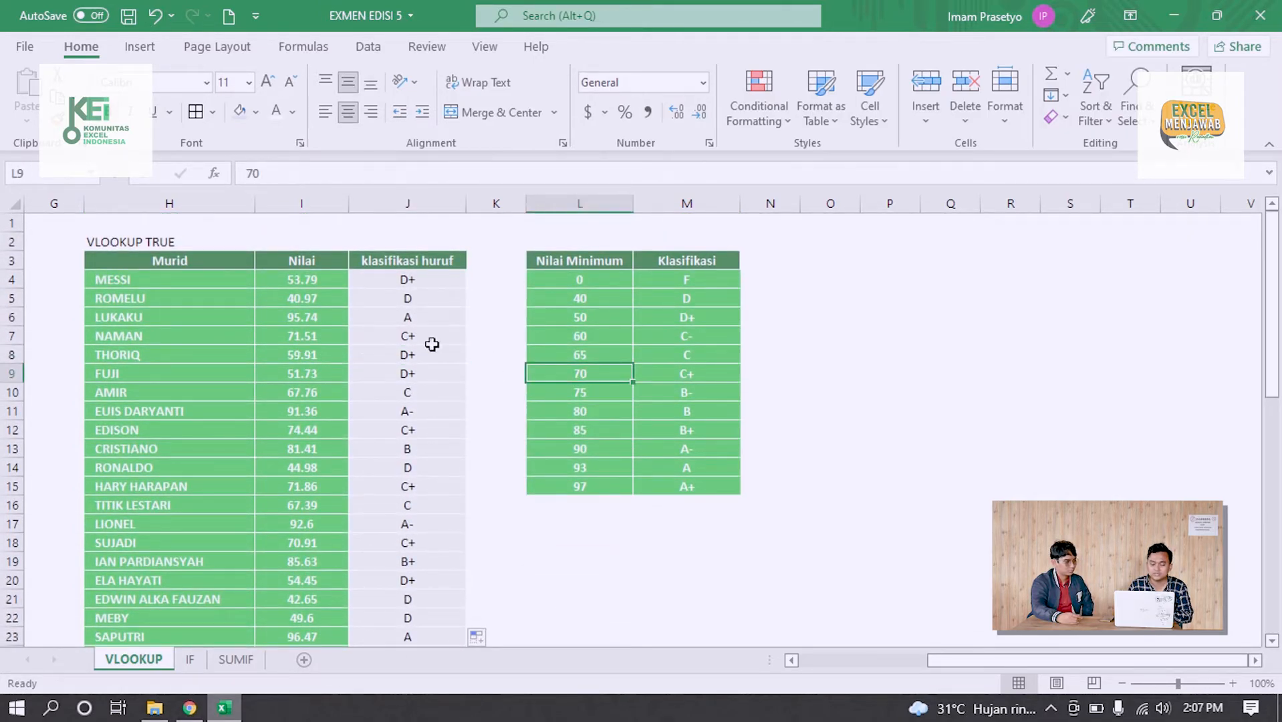
{"action": "left_click", "coordinate": [407, 342]}
{"action": "left_click", "coordinate": [315, 356]}
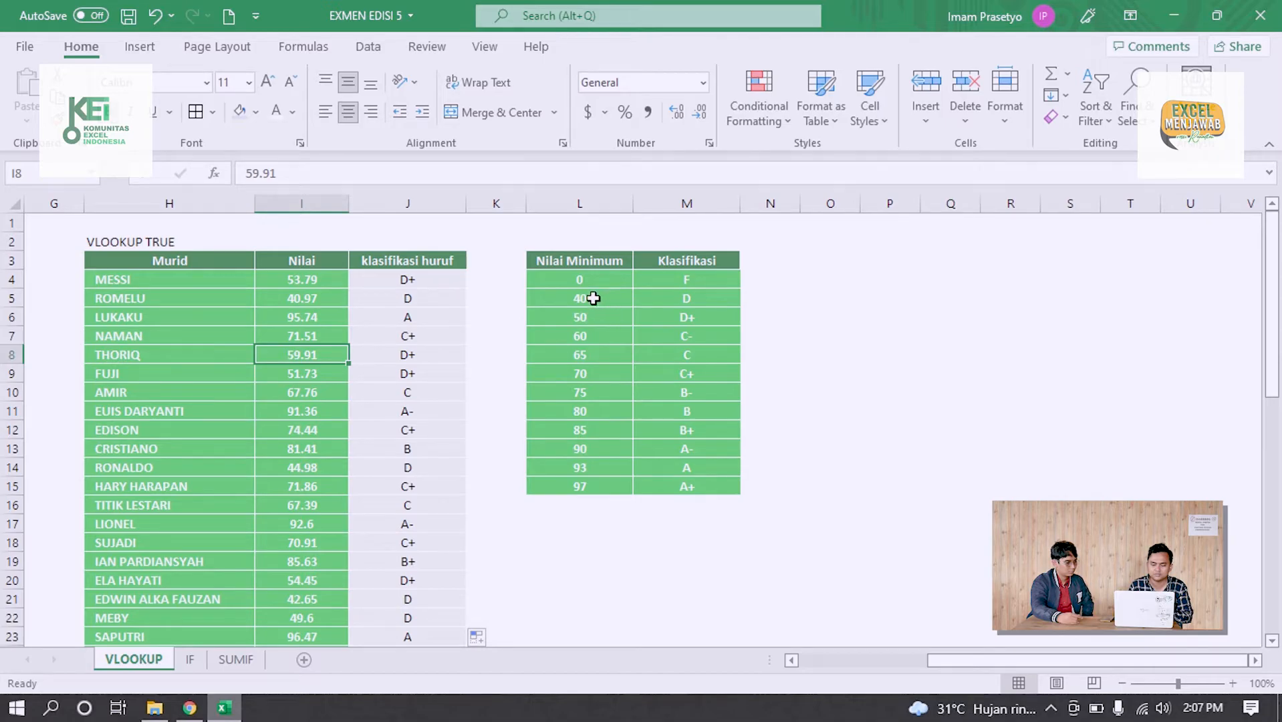
{"action": "left_click", "coordinate": [661, 320]}
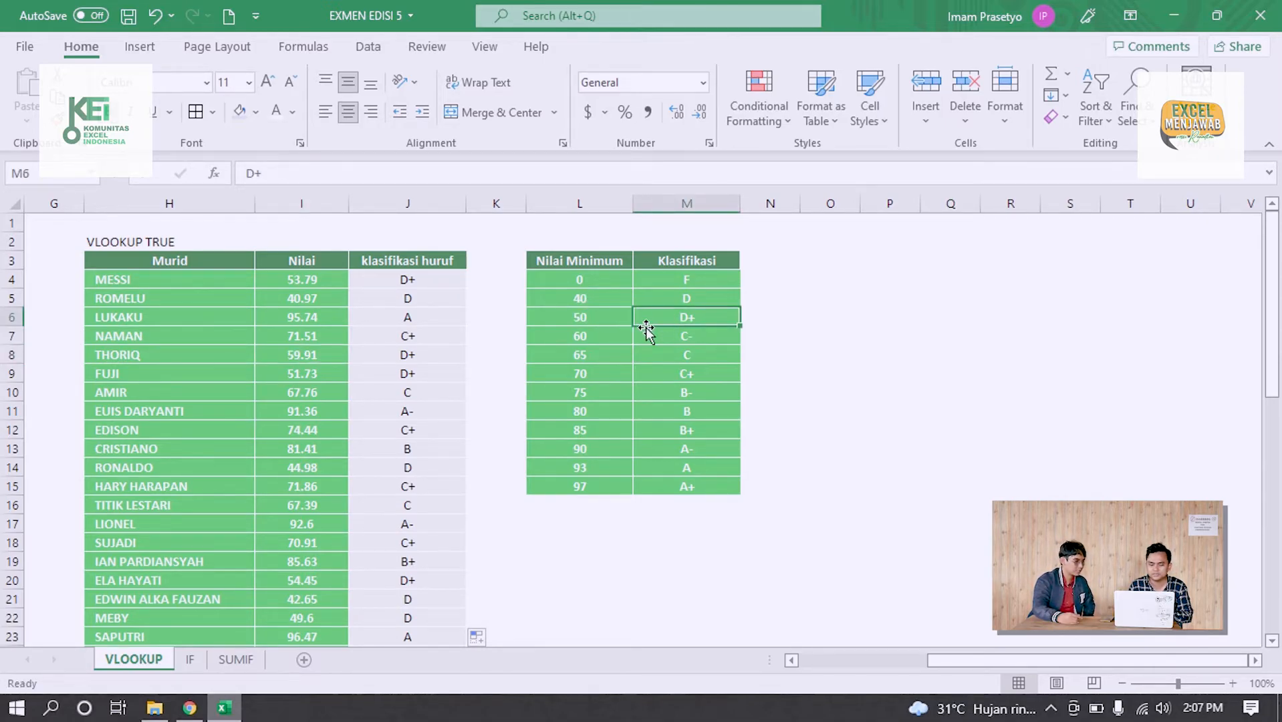
Examine the Nilai Minimum thresholds in L4:L15, comparing the ranges starting at L6 and L7 with their letters in column M
{"action": "left_click_drag", "start_coordinate": [610, 280], "coordinate": [605, 485]}
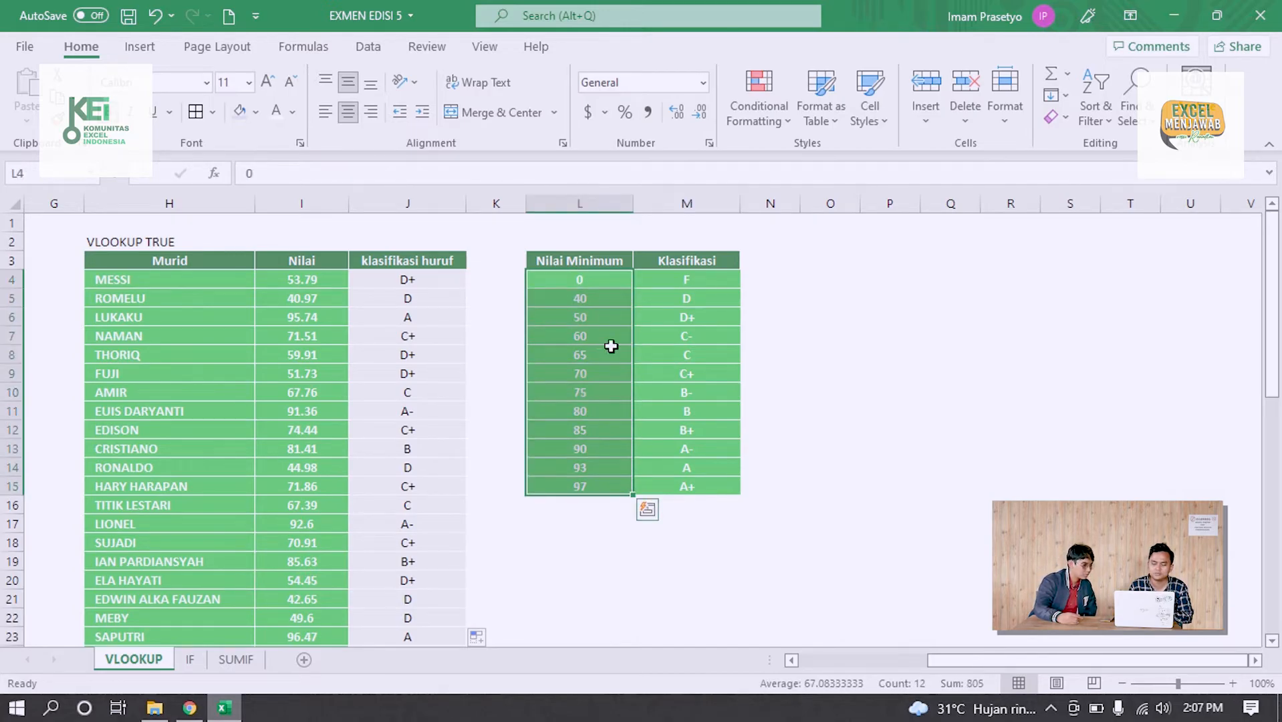
{"action": "left_click", "coordinate": [601, 319]}
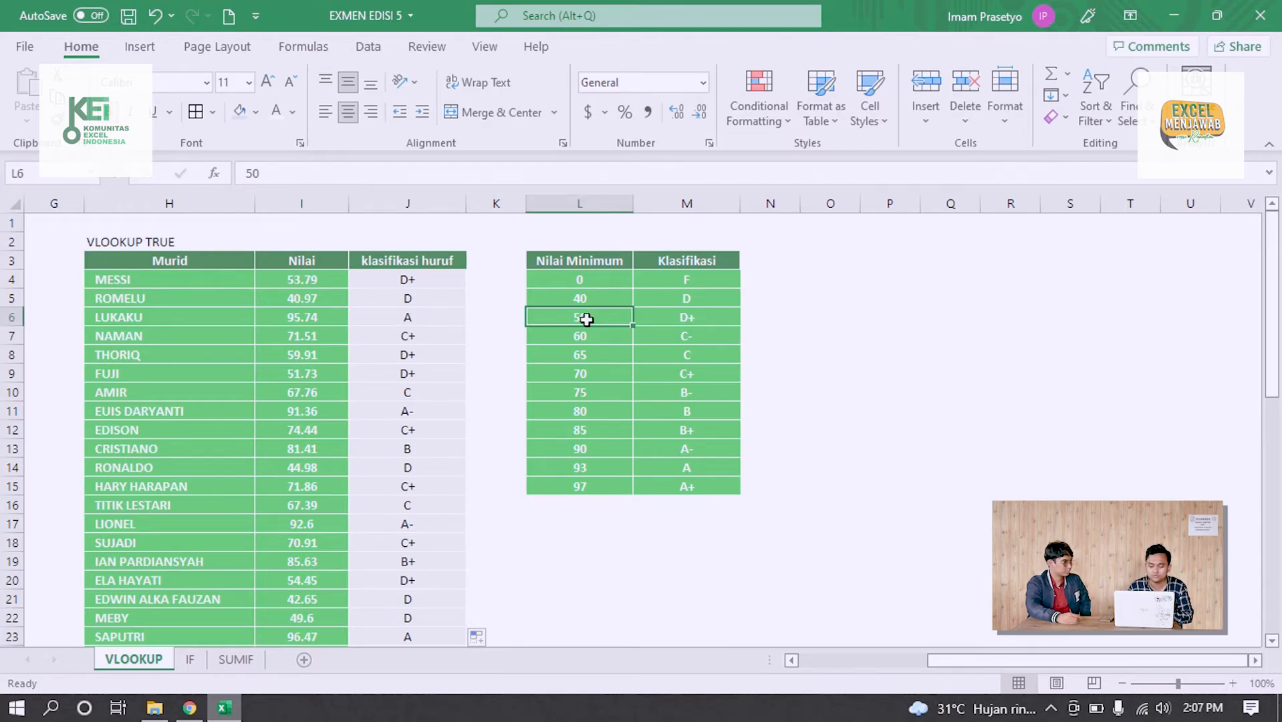
{"action": "left_click", "coordinate": [597, 334]}
{"action": "left_click", "coordinate": [688, 319]}
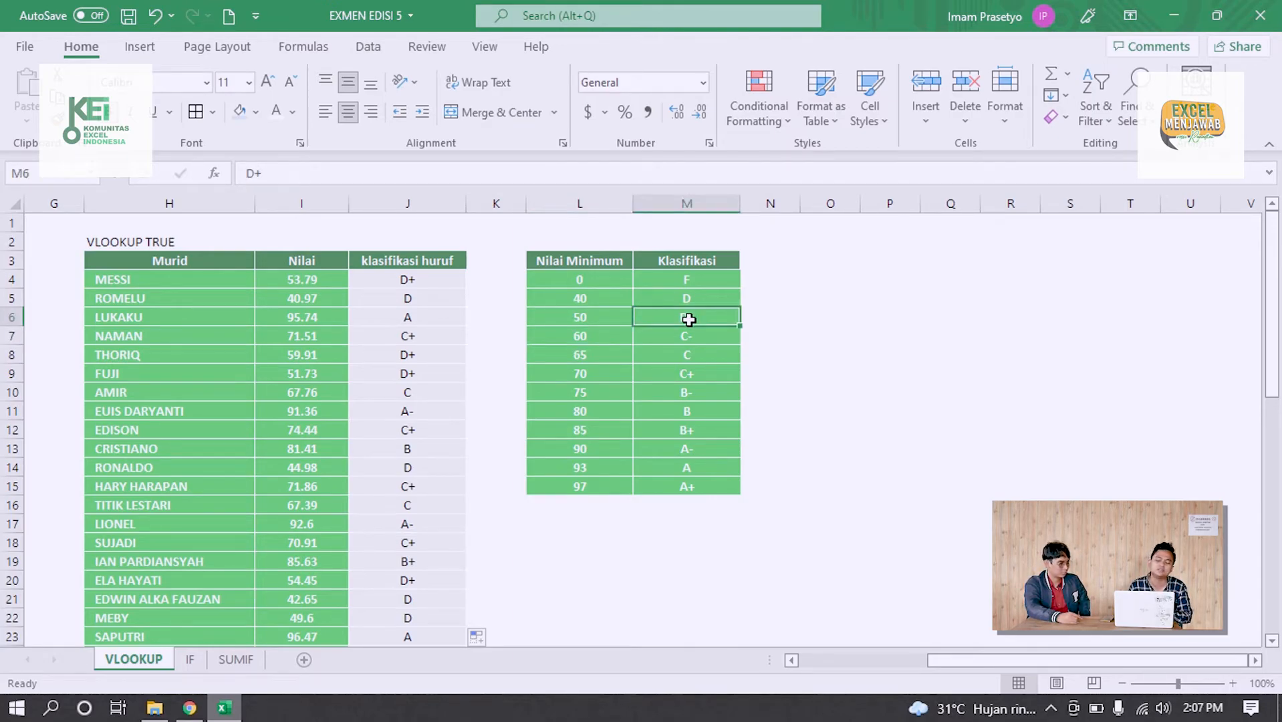
{"action": "left_click", "coordinate": [598, 335]}
{"action": "left_click", "coordinate": [599, 352]}
{"action": "left_click", "coordinate": [680, 333]}
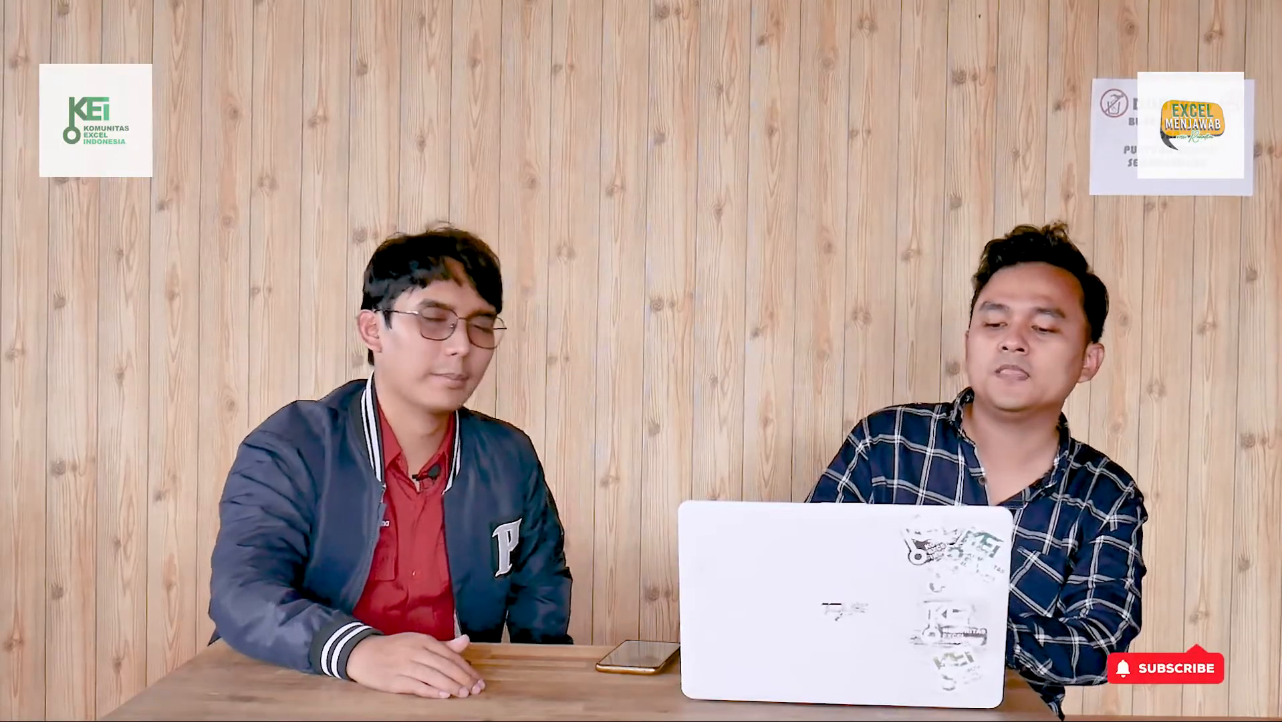